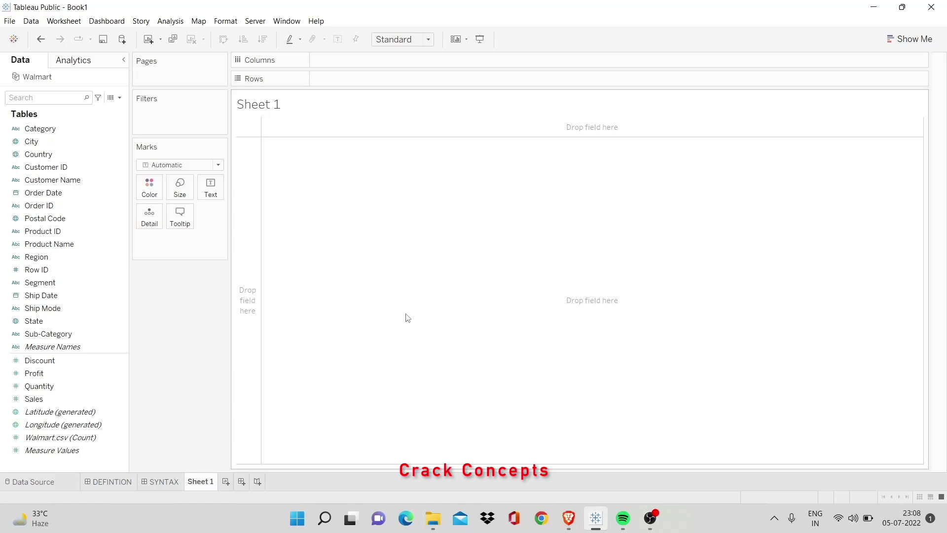
View the DEFINTION dashboard on LOD expressions, then the SYNTAX dashboard.
left_click(113, 482)
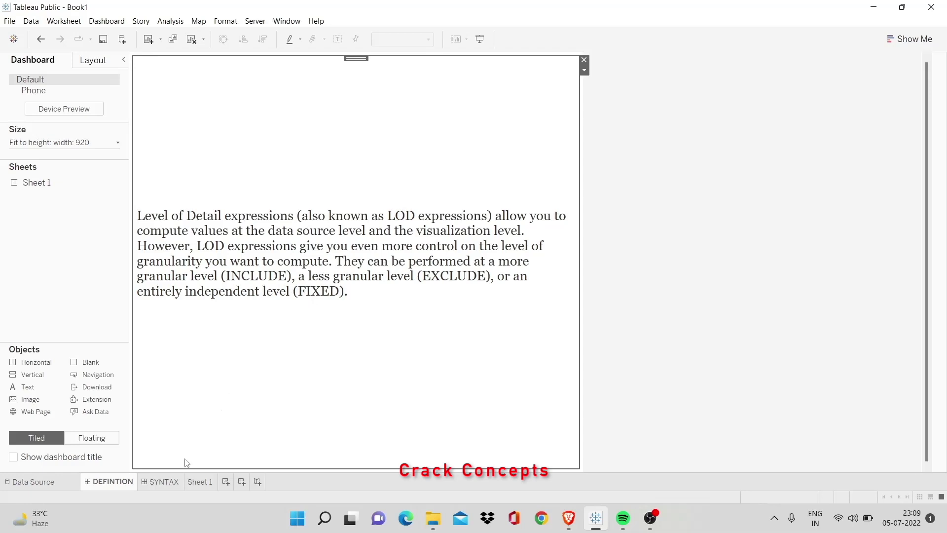
left_click(165, 481)
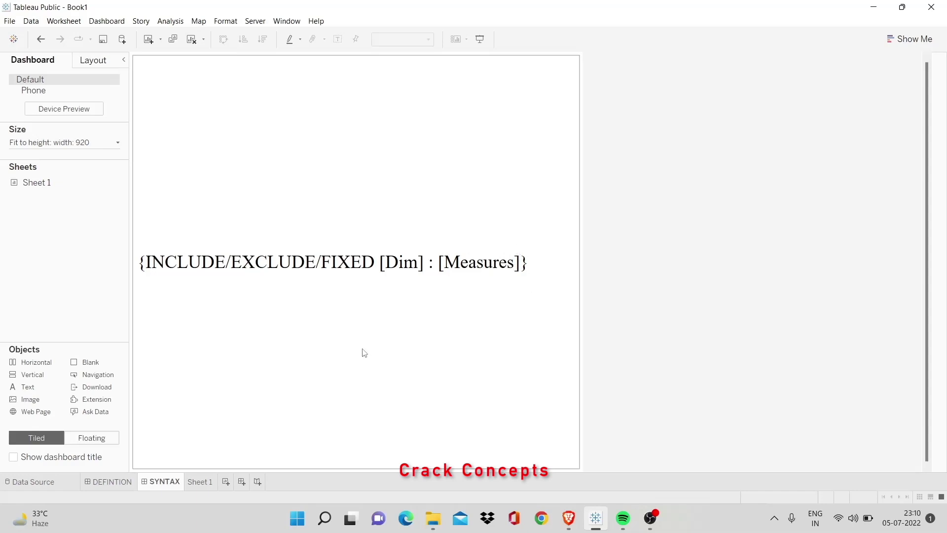
Return to the empty Sheet 1 worksheet with the Walmart data fields.
left_click(189, 479)
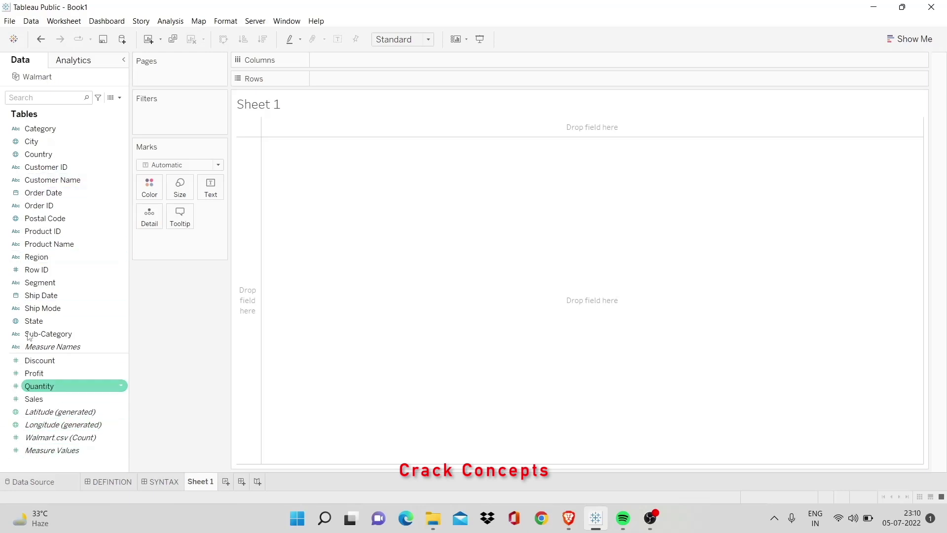
Tabulate SUM(Sales) by Category and Sub-Category with subtotals and a 725,458 grand total.
left_click_drag(84, 386, 134, 383)
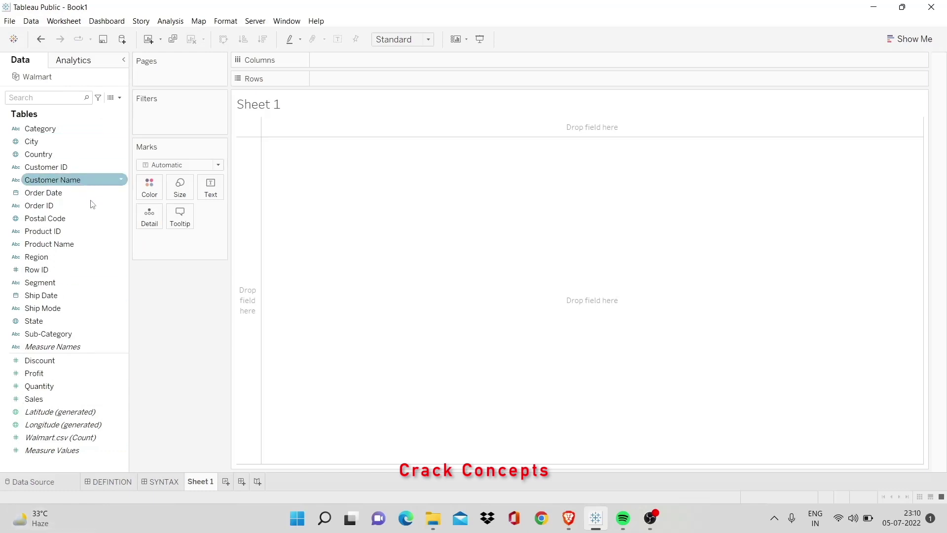
left_click(99, 169)
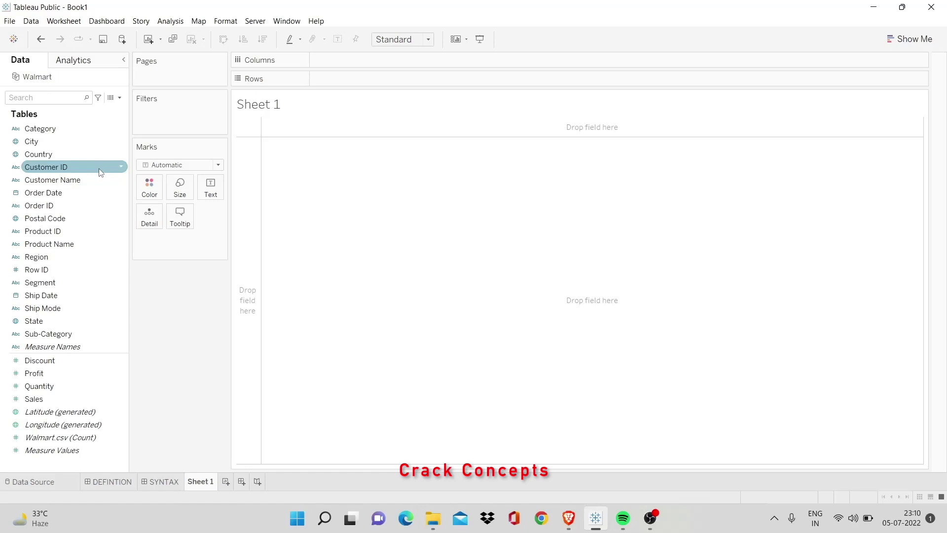
left_click_drag(66, 131, 395, 81)
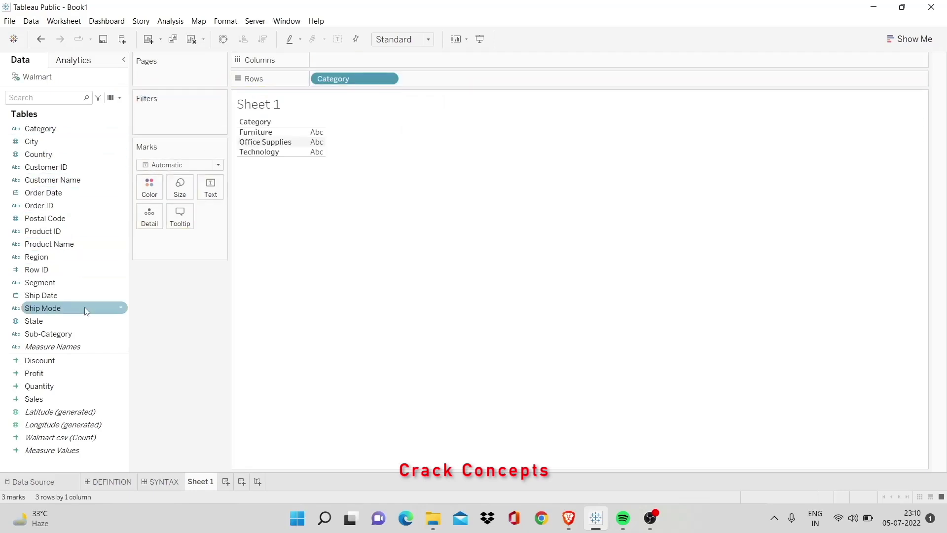
left_click_drag(92, 334, 499, 79)
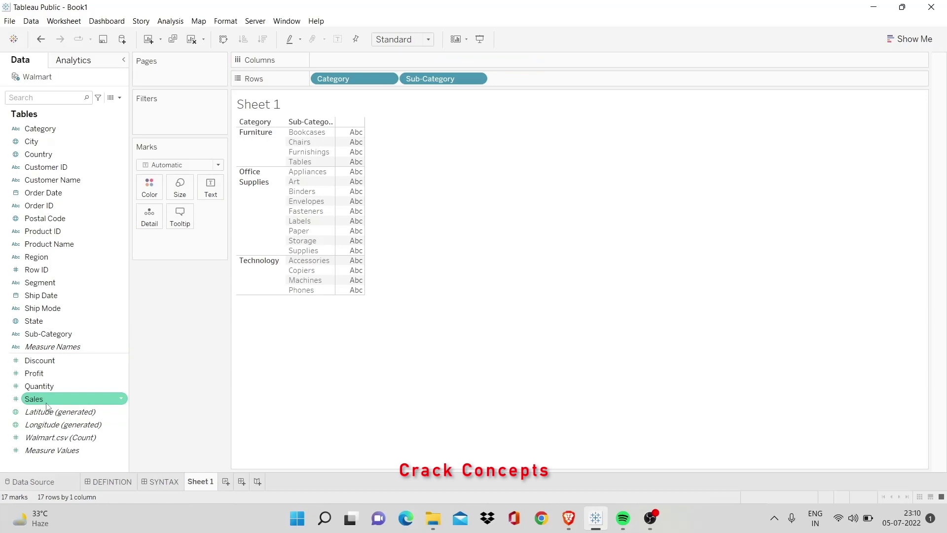
left_click_drag(47, 407, 361, 270)
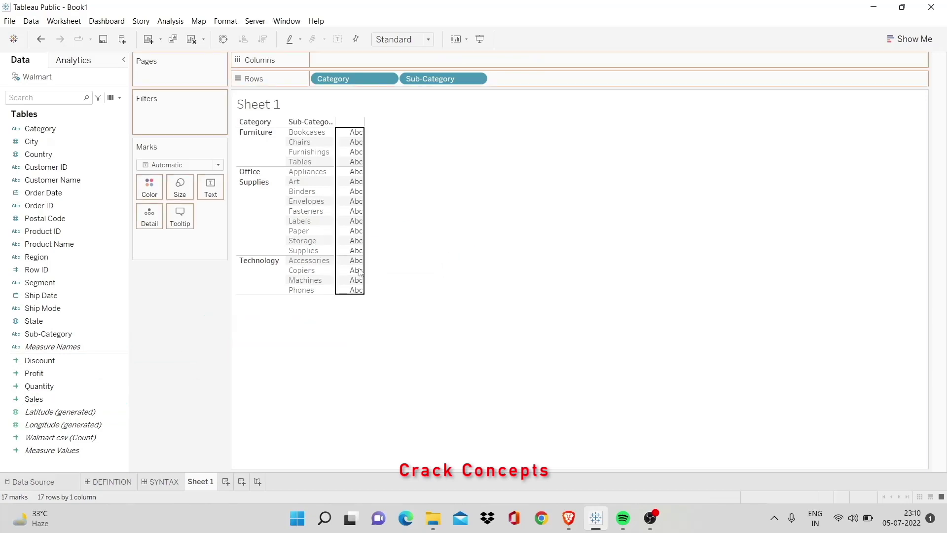
left_click(88, 62)
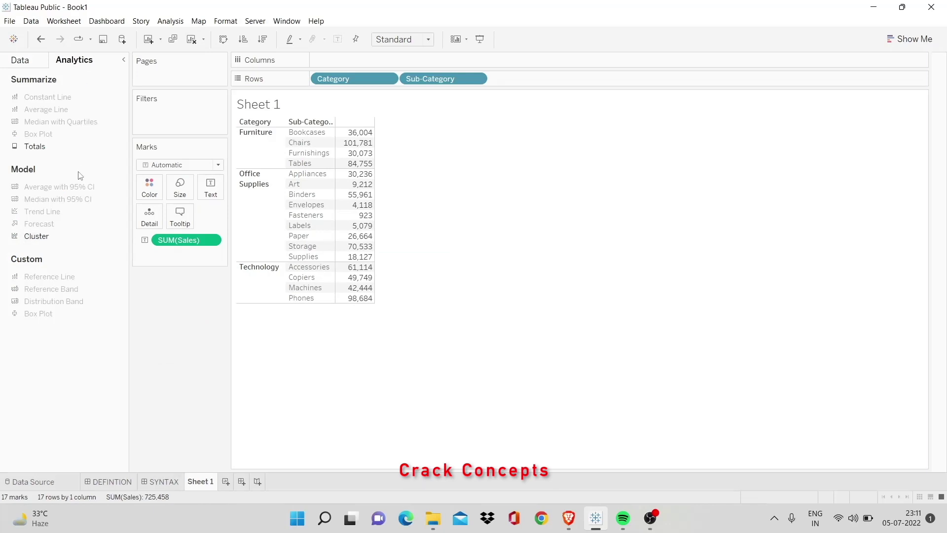
double_click(52, 151)
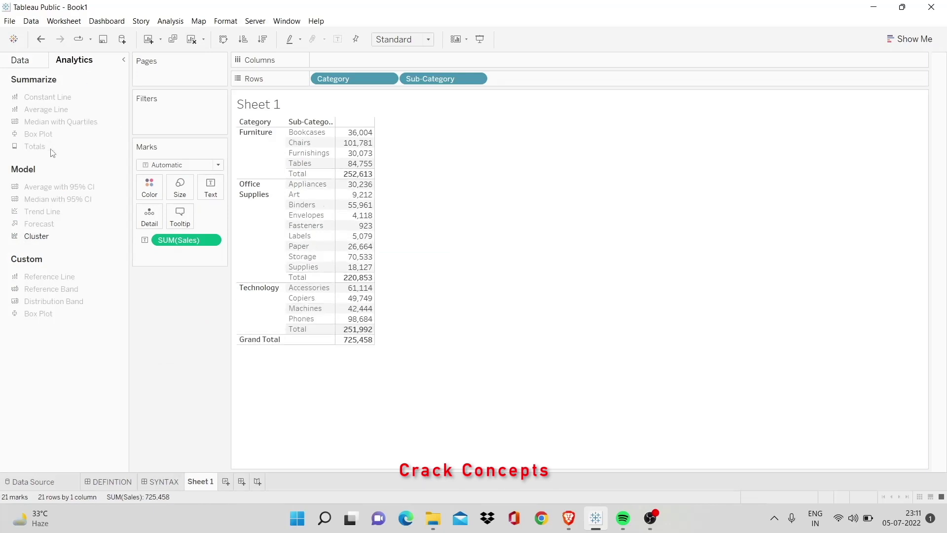
left_click(38, 62)
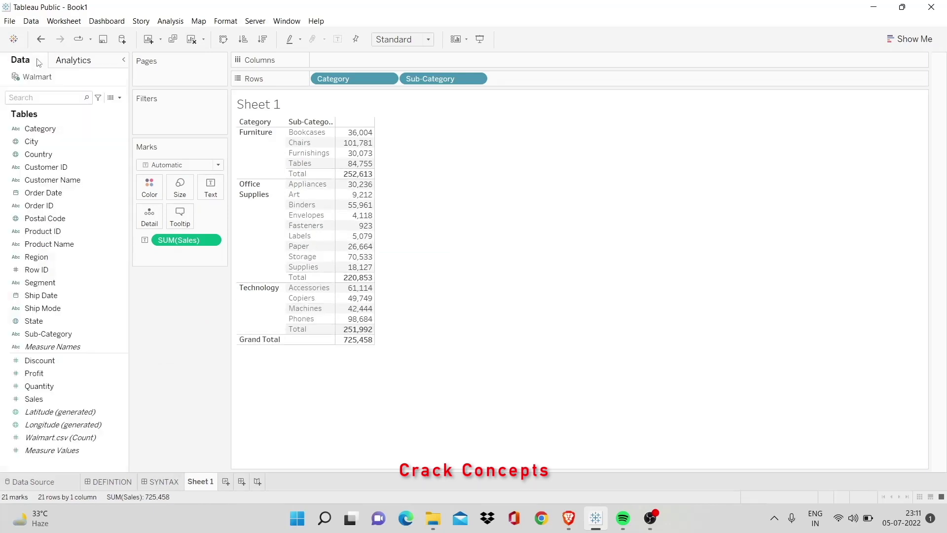
Create and apply the calculated field FIXED Sub-Cat = {FIXED [Sub-Category] : SUM([Sales])}.
left_click(119, 97)
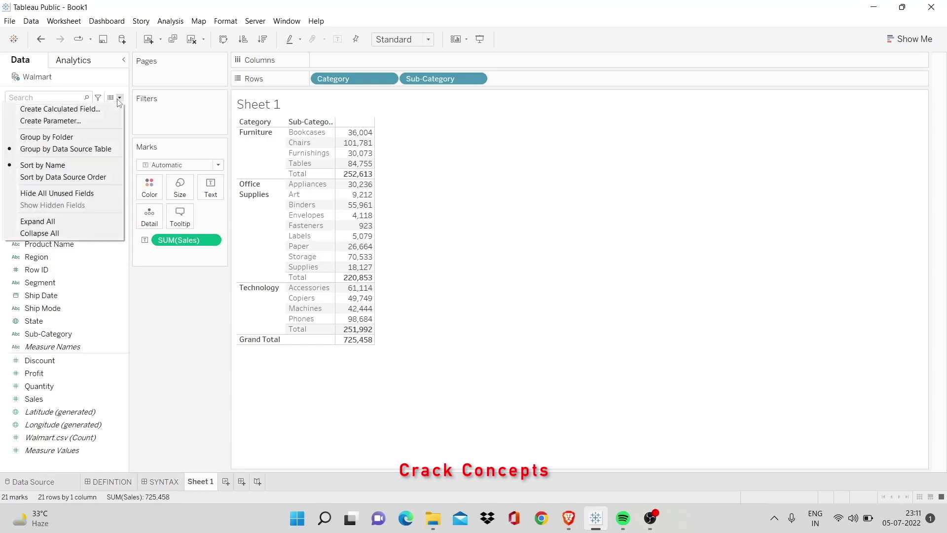
left_click(112, 109)
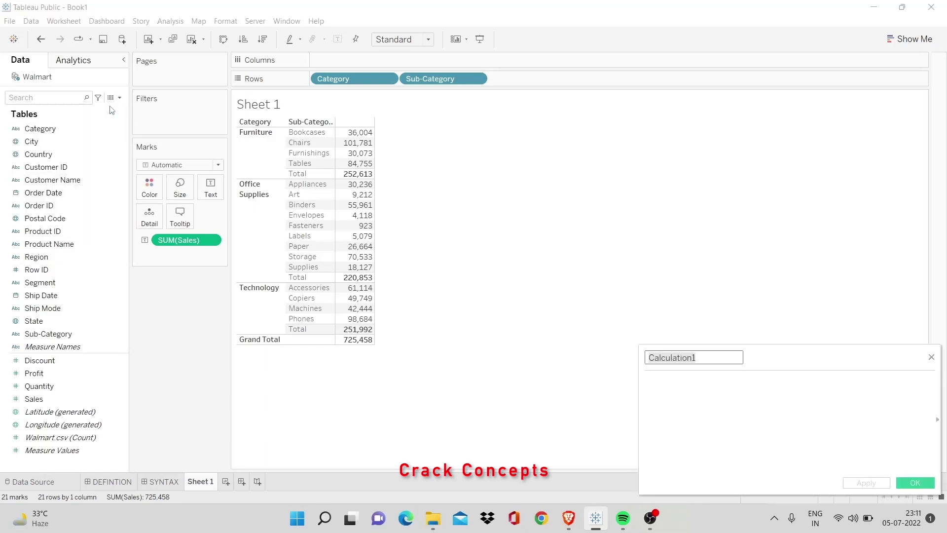
type("FIX")
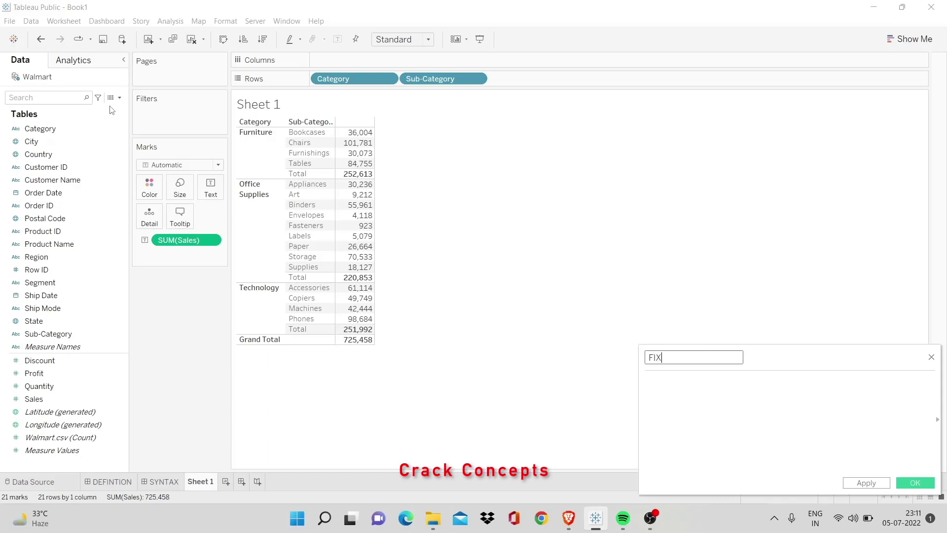
type("ED Sub-Cat")
key("Tab")
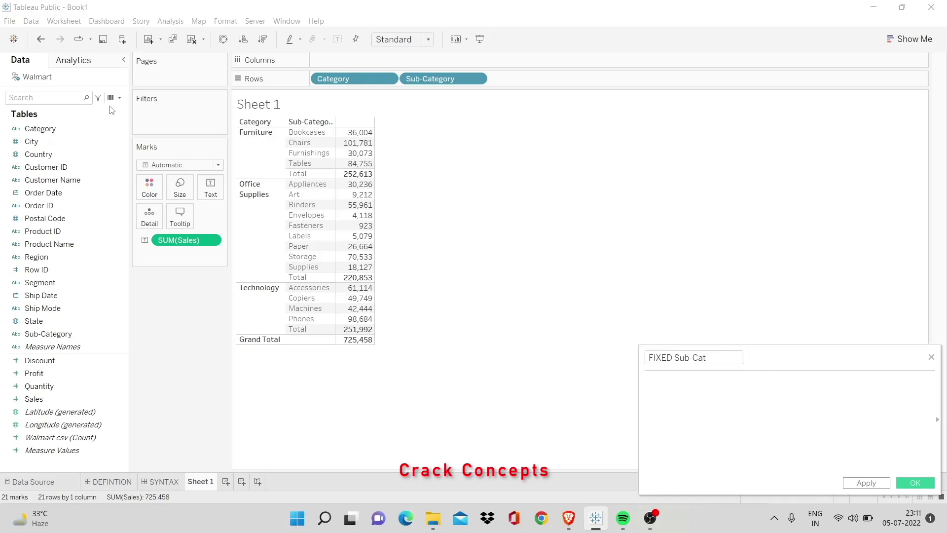
type("{")
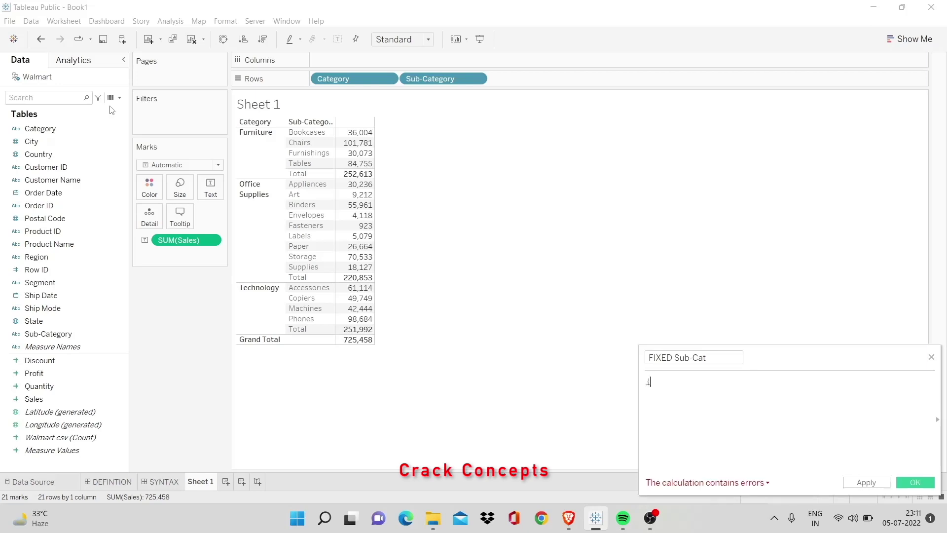
key("BackSpace")
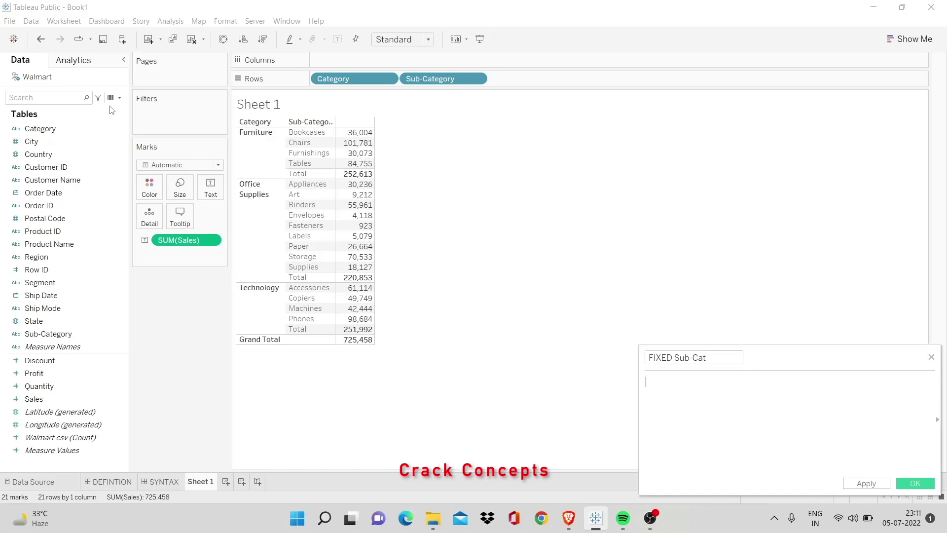
type("{")
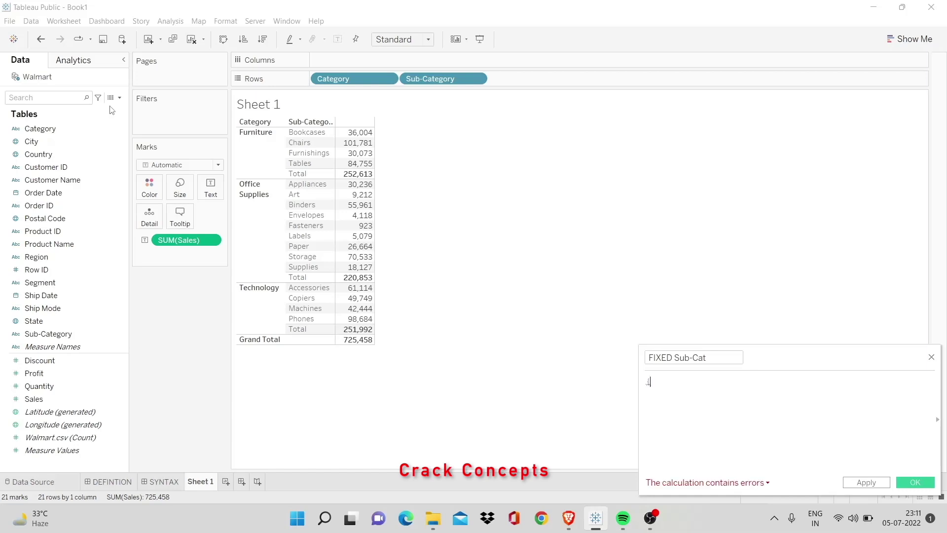
type("FIXED")
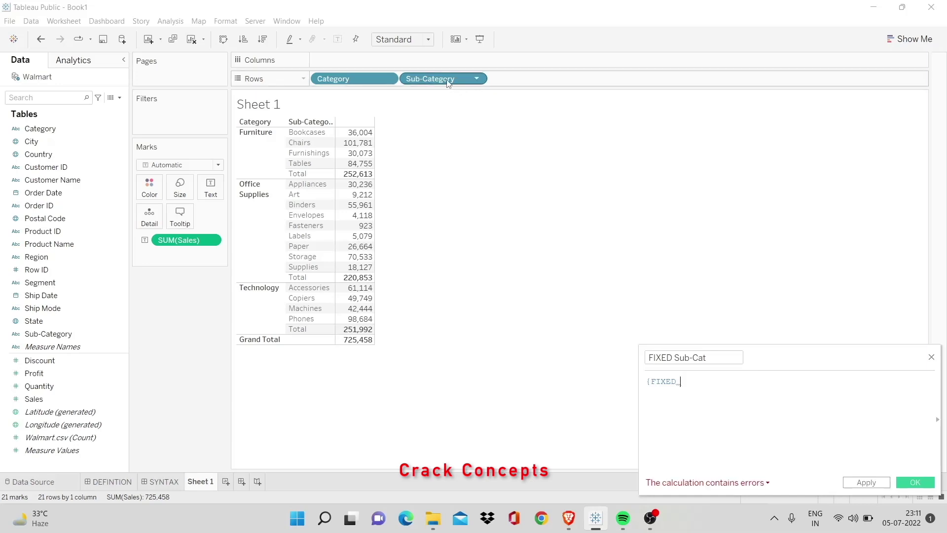
left_click_drag(448, 82, 730, 388)
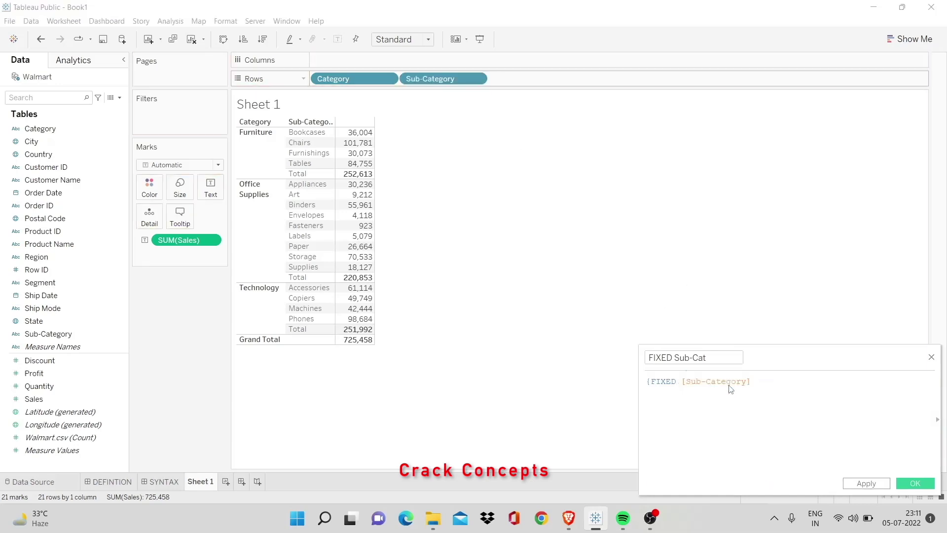
type(":")
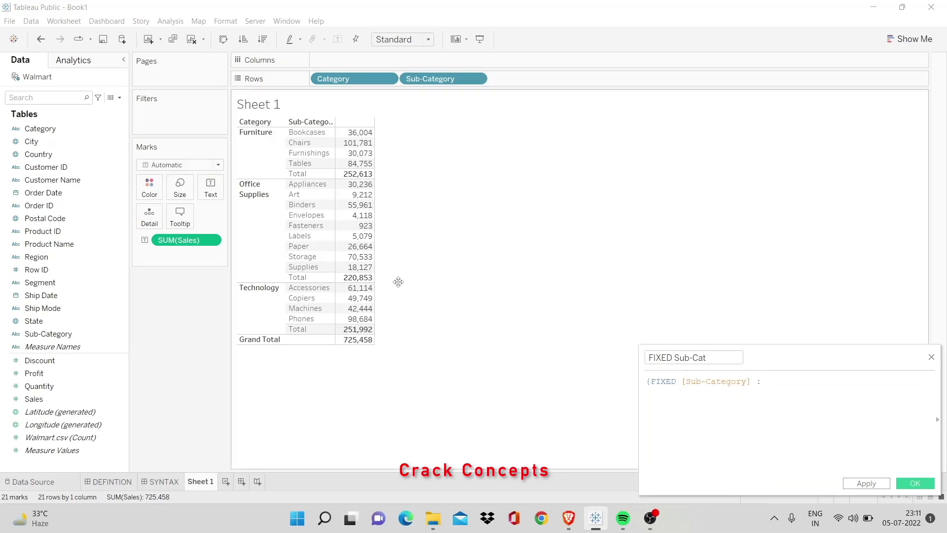
left_click_drag(185, 240, 796, 392)
type("}")
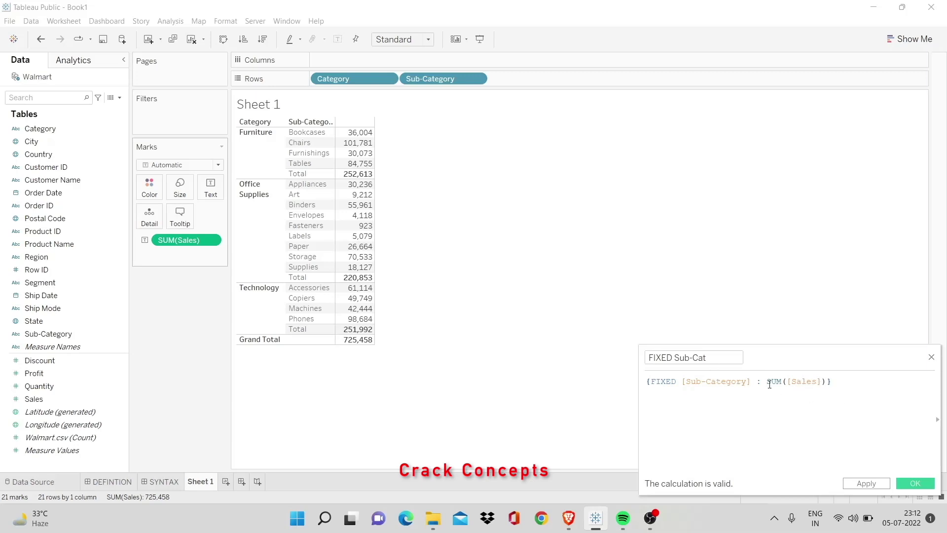
left_click(861, 482)
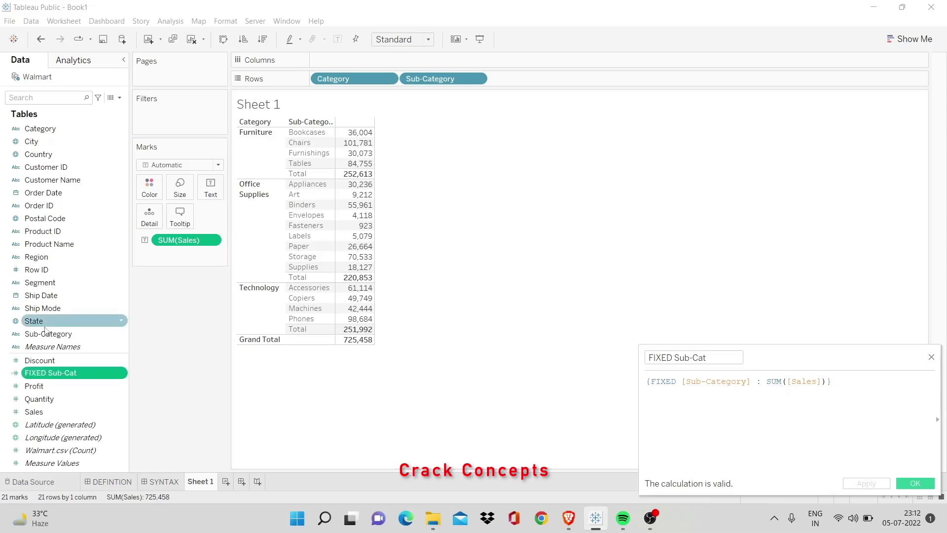
Add FIXED Sub-Cat to the table beside Sales and start a new FIXED Cat calculation.
left_click_drag(70, 375, 365, 295)
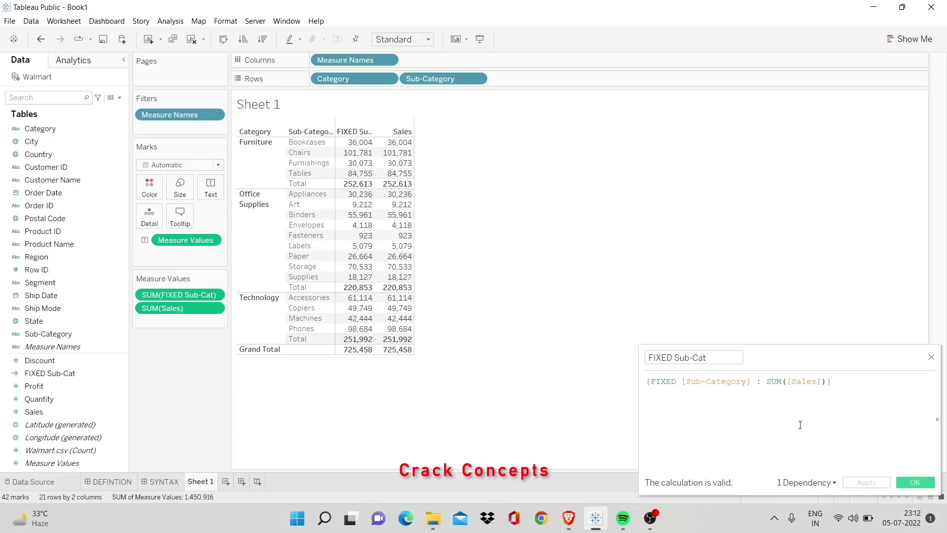
left_click(931, 358)
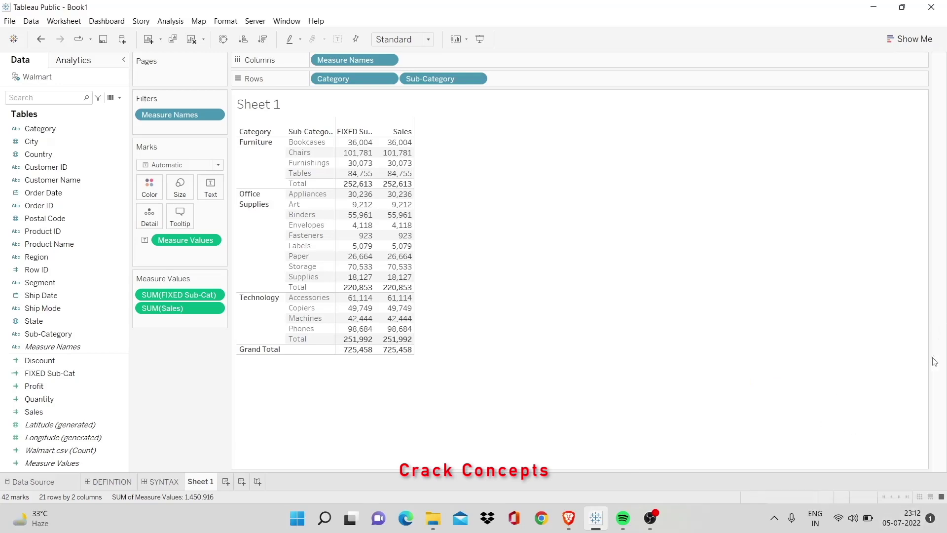
left_click(119, 97)
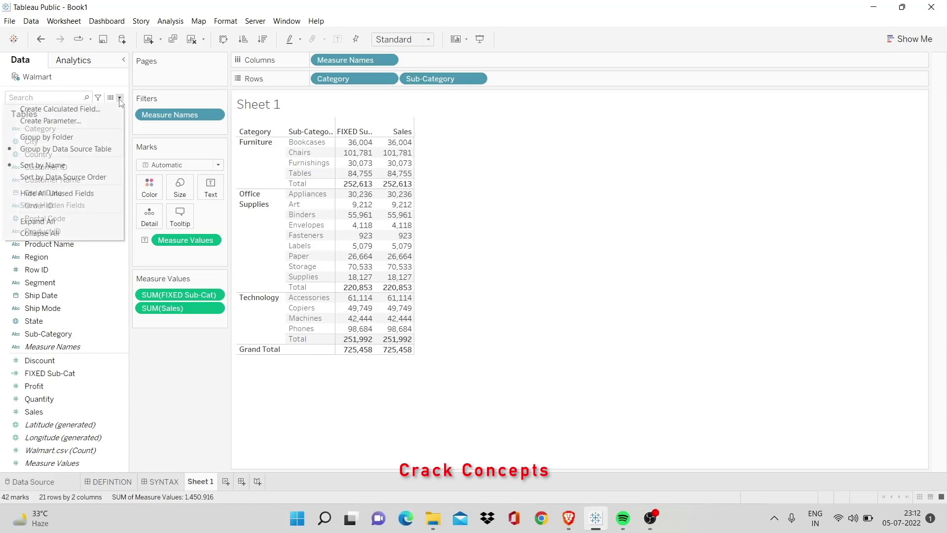
left_click(95, 110)
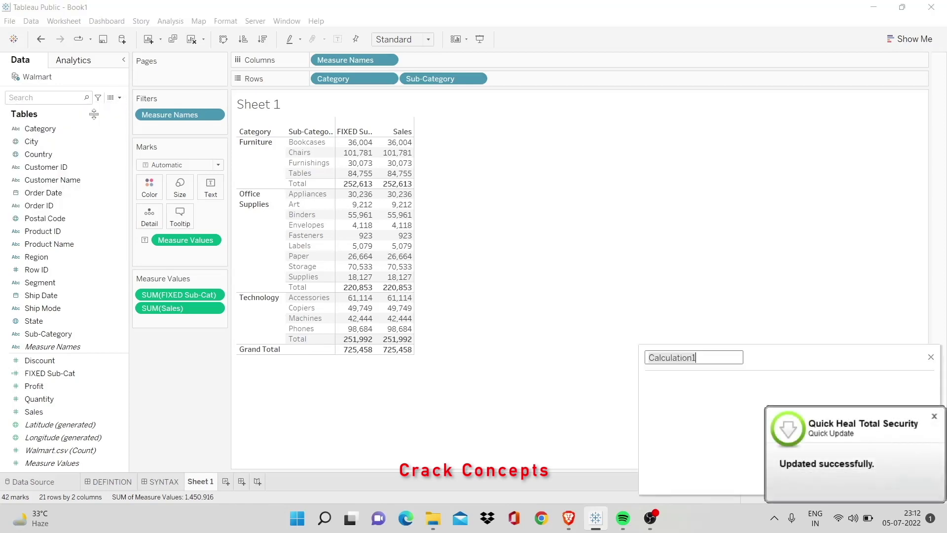
type("Fl")
key("Tab")
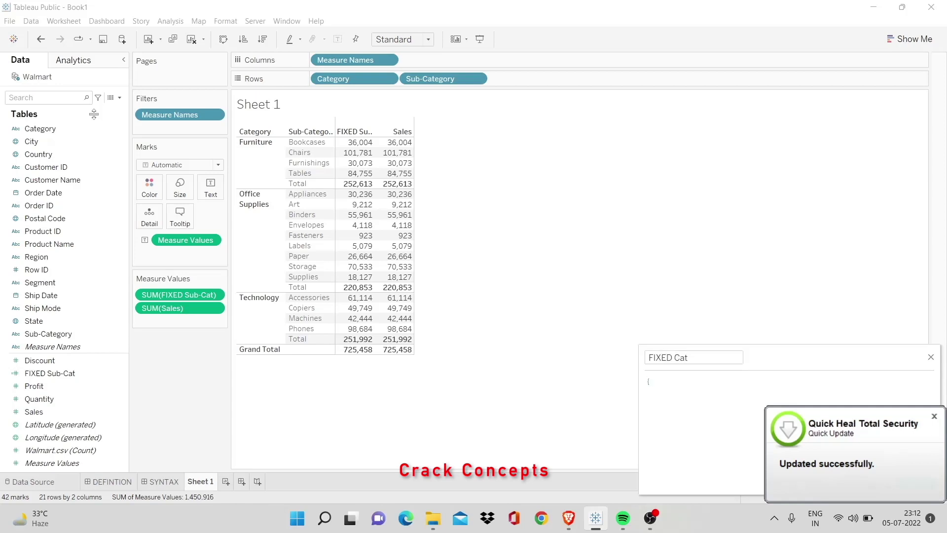
Define FIXED Cat as {FIXED [Category] : SUM([Sales])} and add it as a table column.
type("{FIXED")
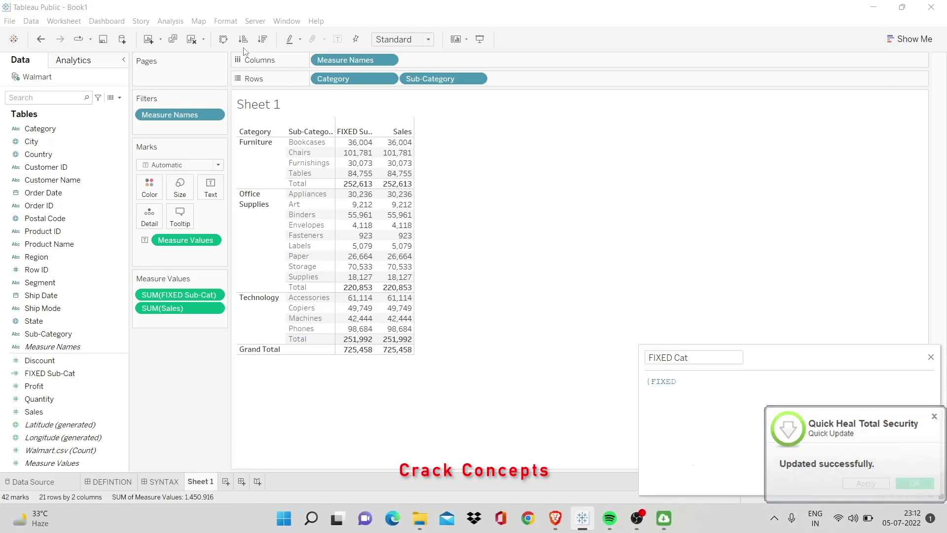
left_click_drag(320, 79, 782, 395)
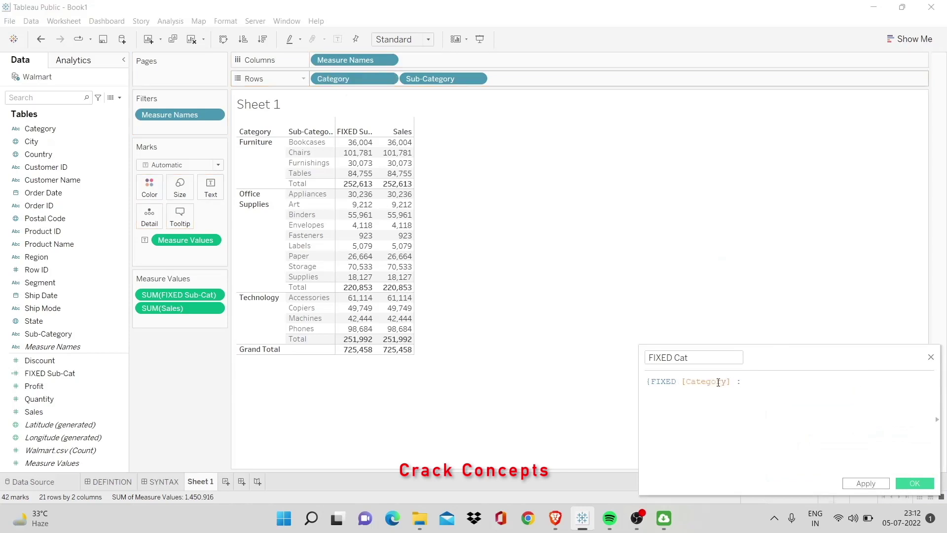
type(":")
left_click_drag(180, 308, 835, 400)
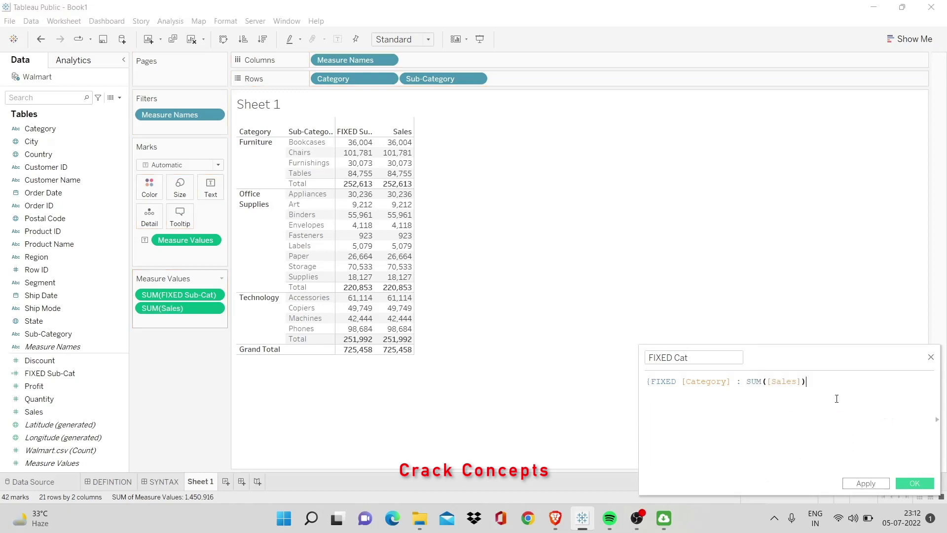
type("}")
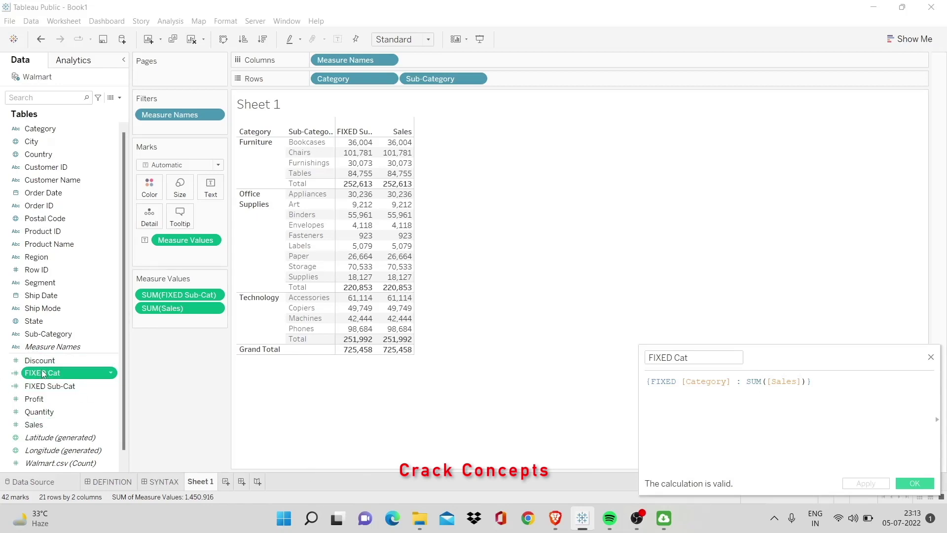
left_click_drag(42, 376, 380, 306)
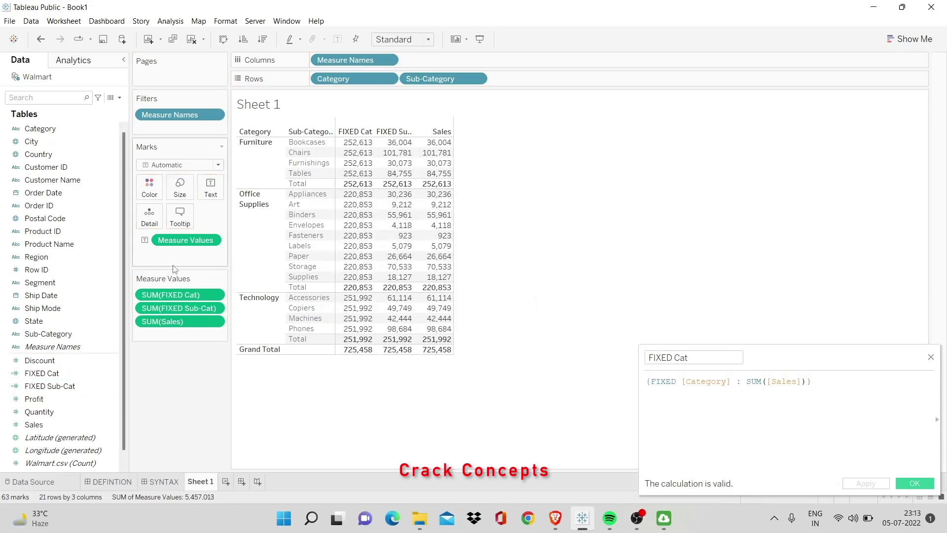
left_click(215, 295)
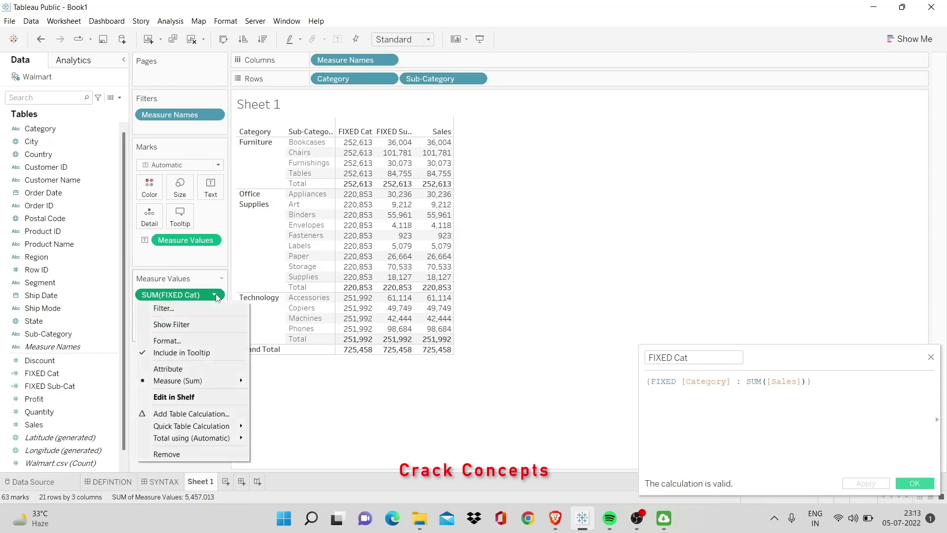
Switch FIXED Cat's aggregation to Attribute, then back to Sum, and close its editor.
left_click(184, 369)
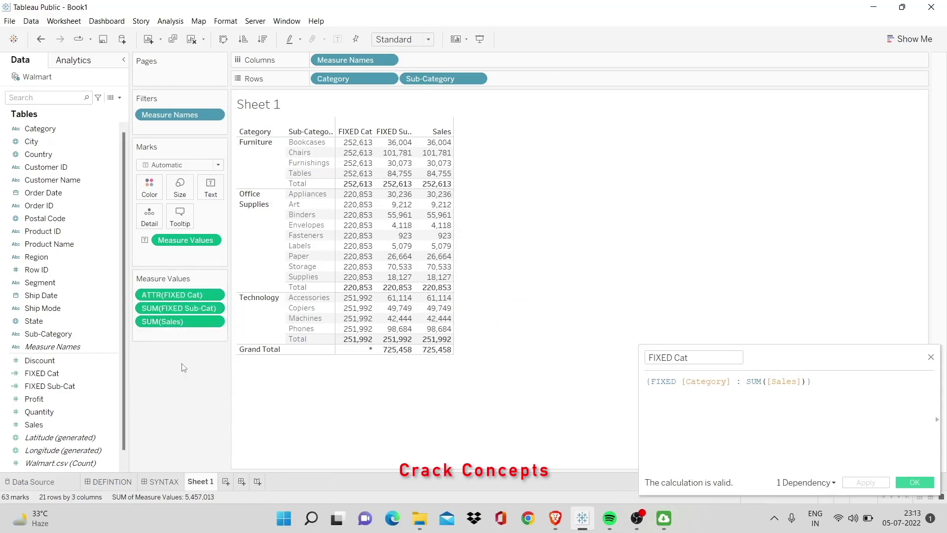
left_click(214, 295)
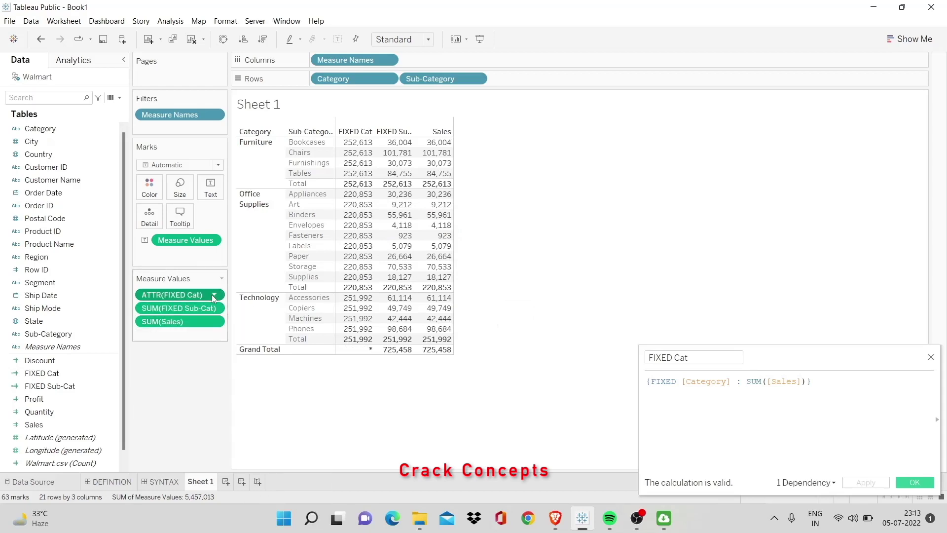
mouse_move(192, 383)
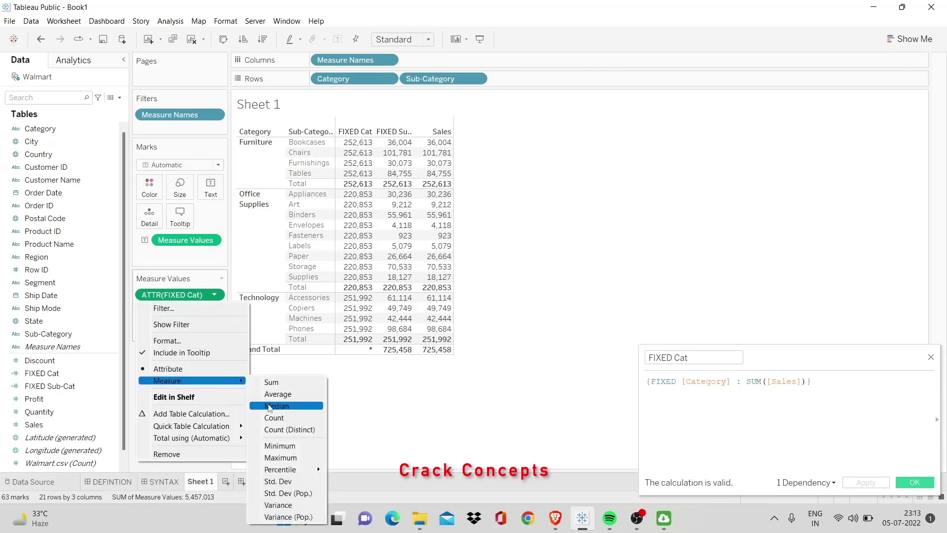
left_click(280, 386)
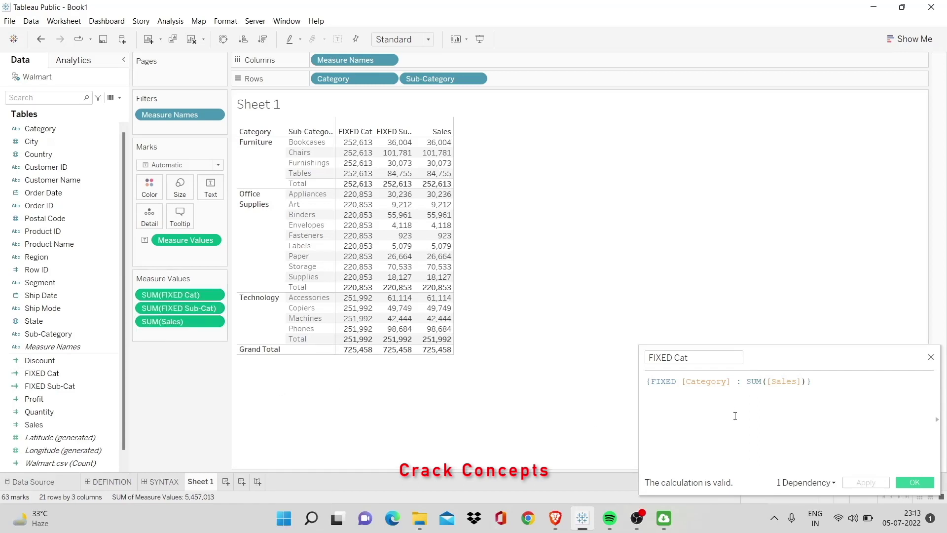
left_click(931, 356)
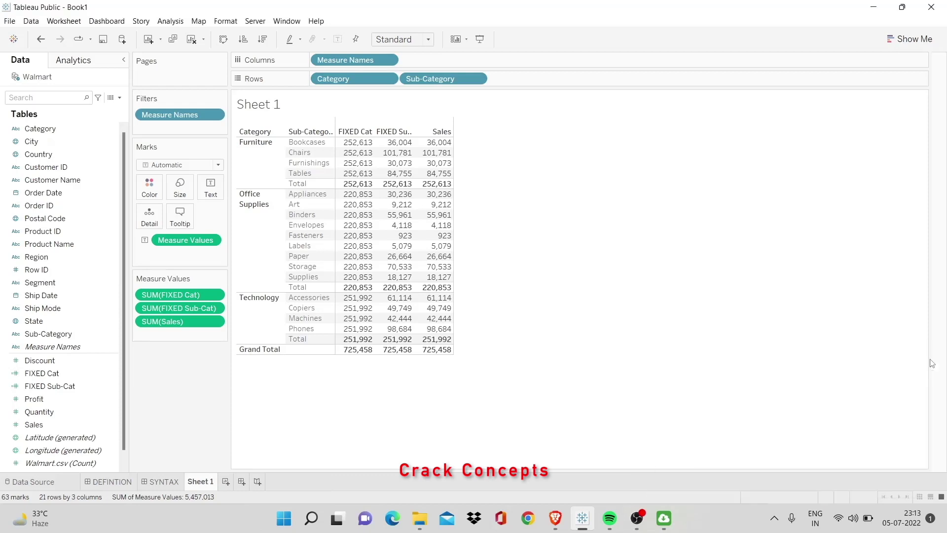
Create and apply the calculated field FIXED All = {FIXED : SUM([Sales])}.
left_click(121, 98)
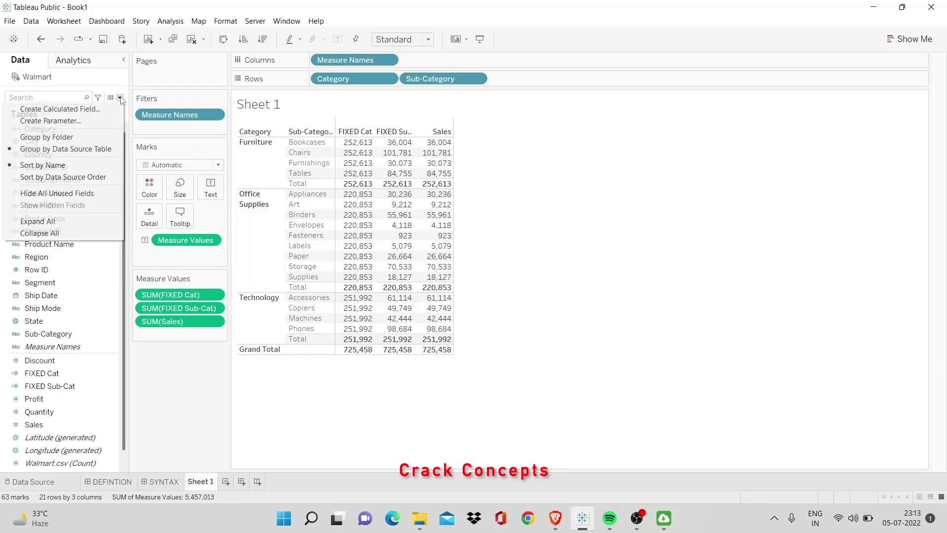
left_click(77, 111)
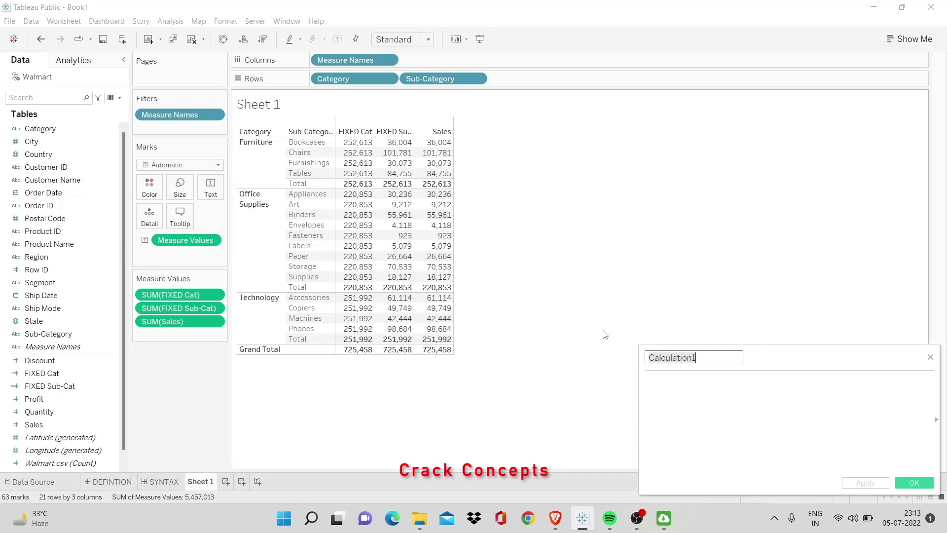
type("FIXED All")
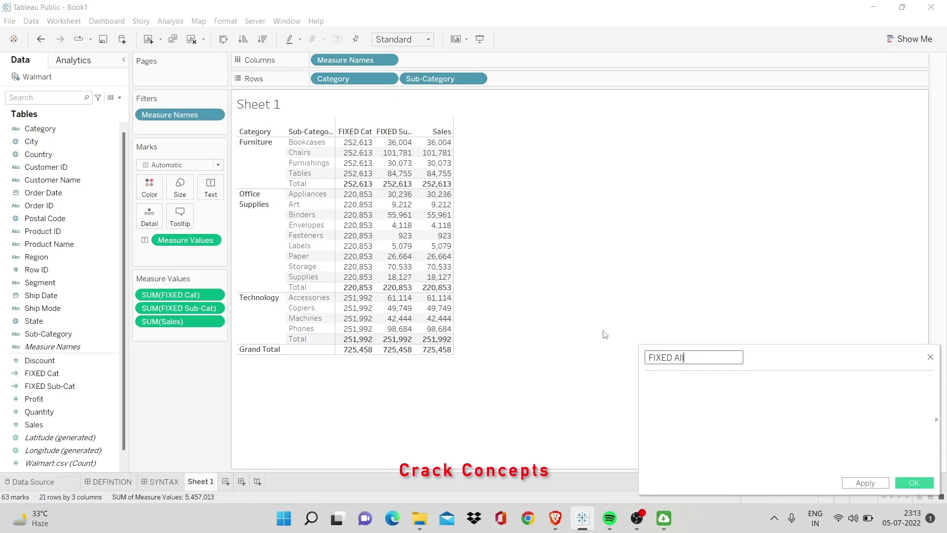
key("Tab")
type("FIX")
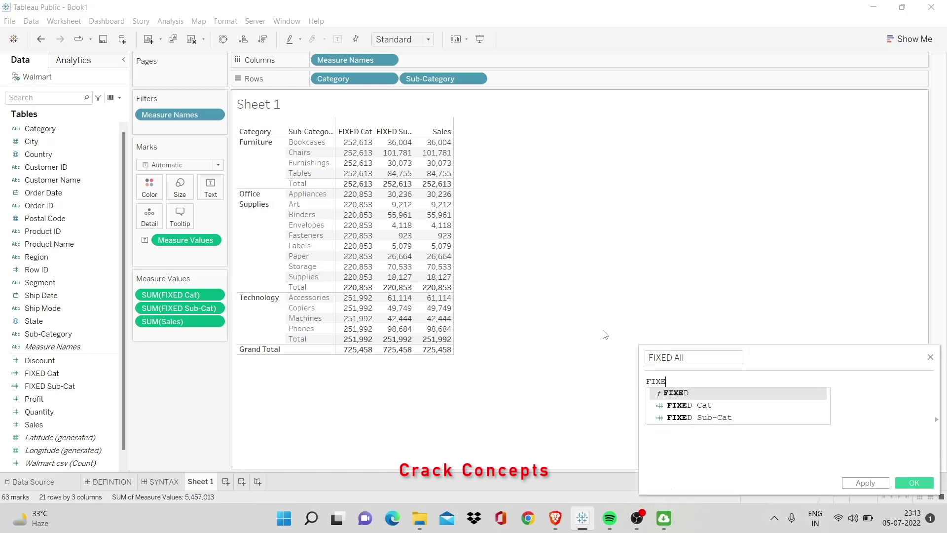
key("BackSpace")
key("BackSpace")
key("BackSpace")
key("BackSpace")
type("{")
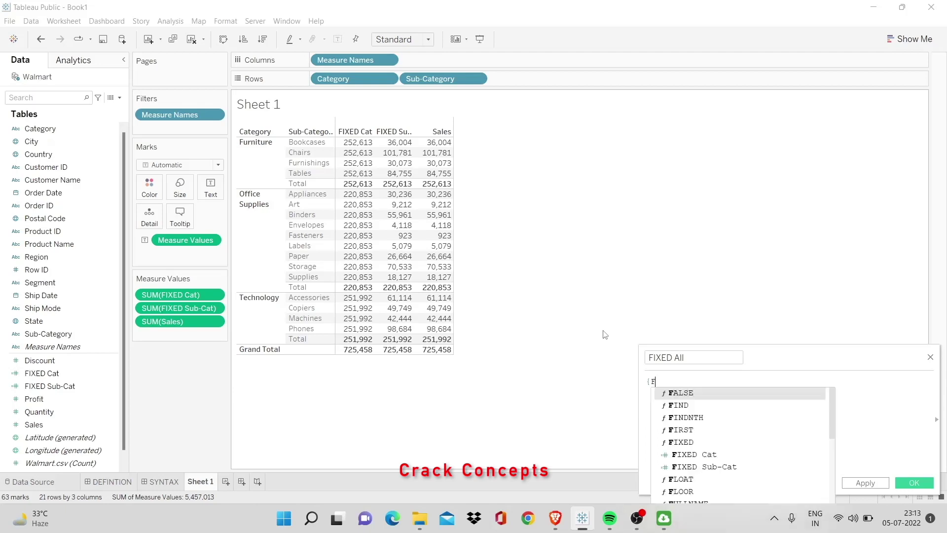
type("FIXED")
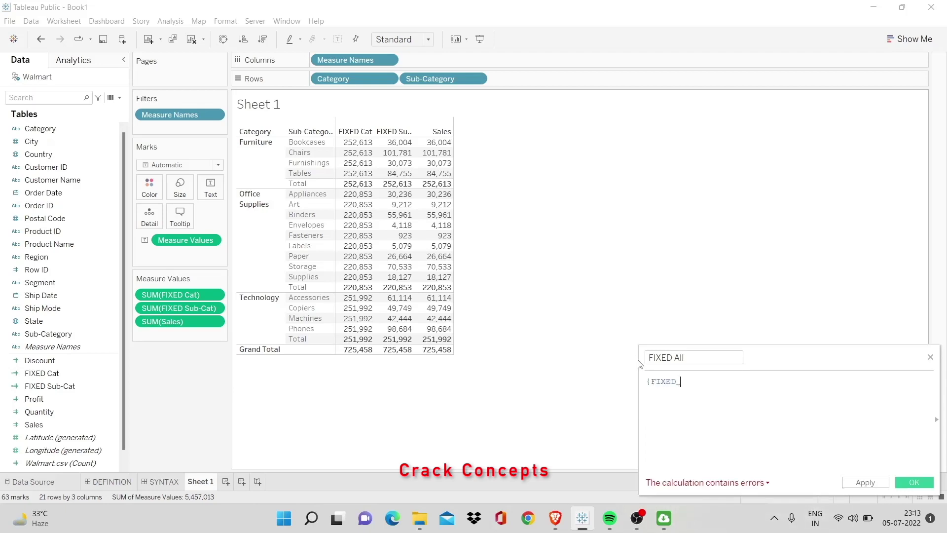
type(" :")
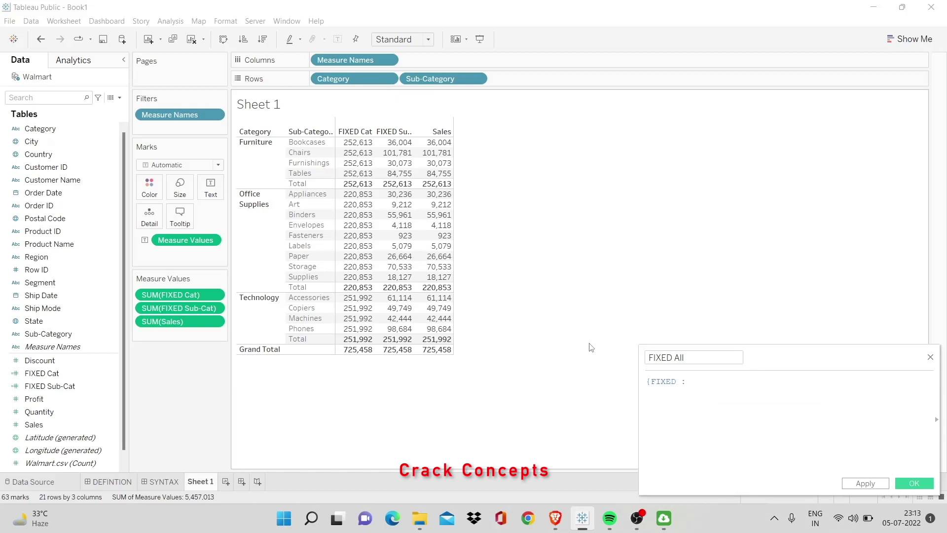
left_click_drag(163, 321, 827, 409)
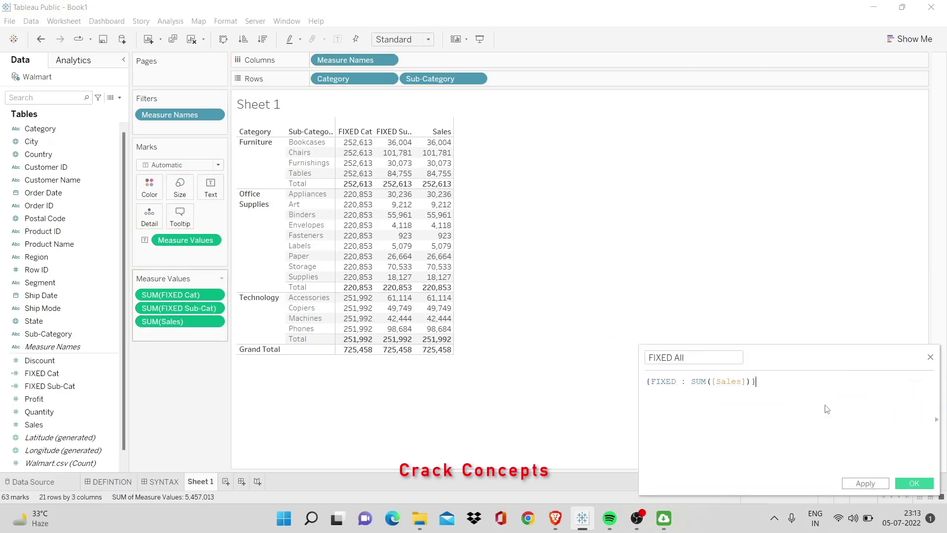
left_click(865, 483)
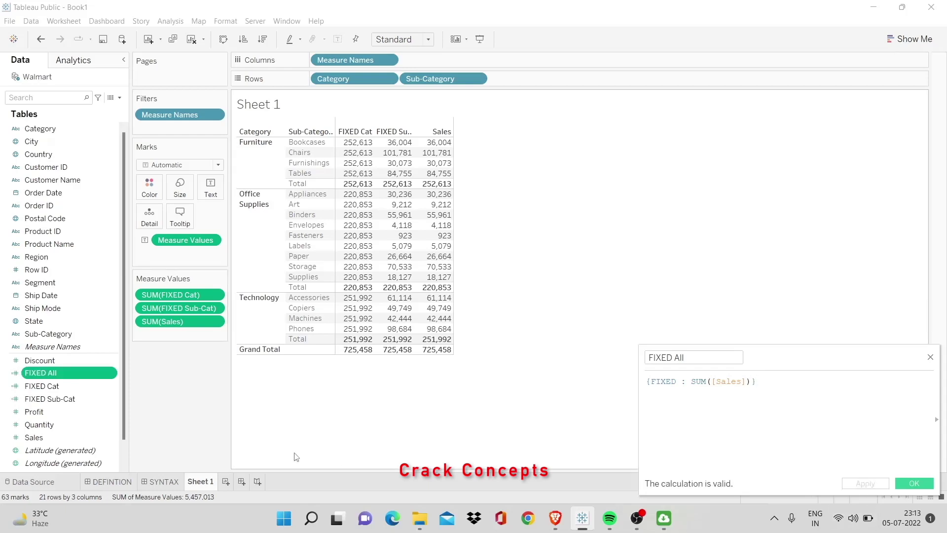
Add FIXED All to the table so every row shows 725,458, then close the editor.
double_click(59, 375)
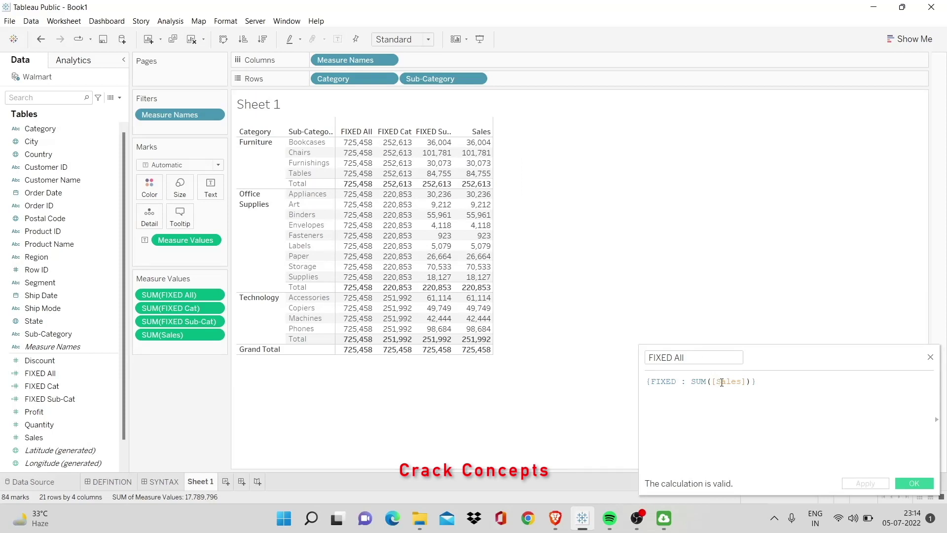
left_click(930, 356)
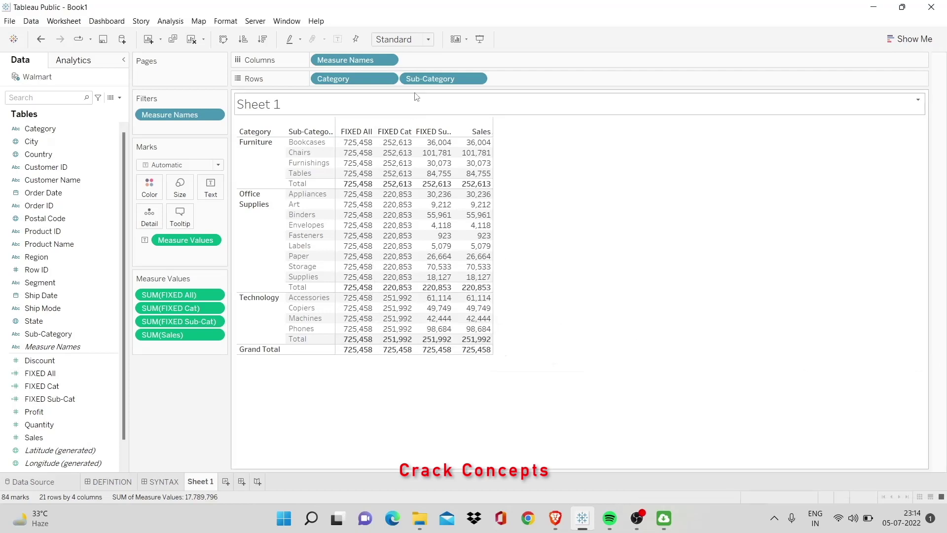
Show Category and Sub-Category filter cards and uncheck Furniture in the Category filter.
left_click(387, 78)
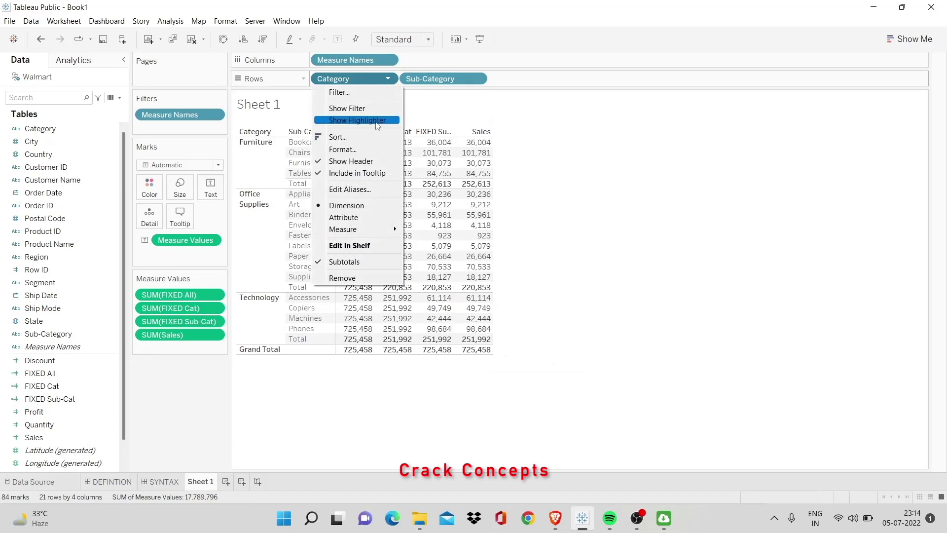
left_click(358, 108)
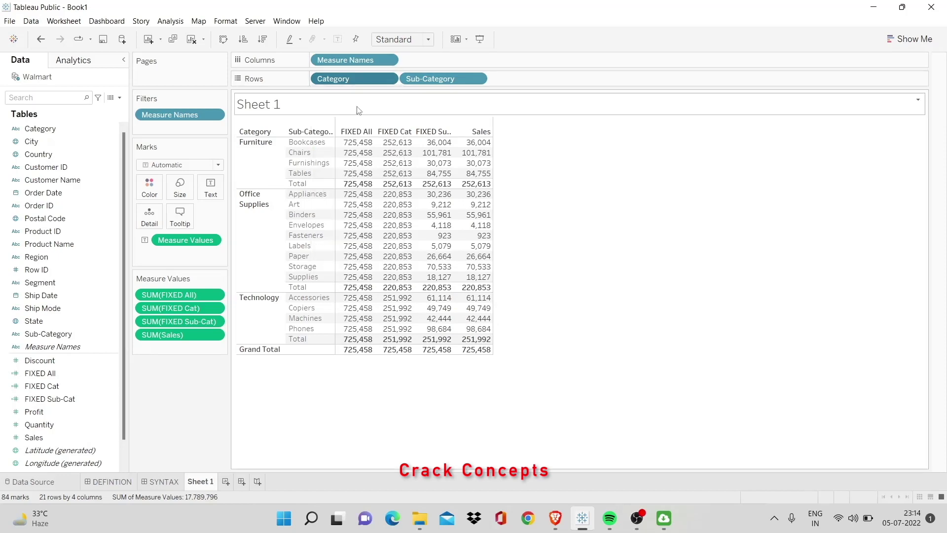
left_click(477, 79)
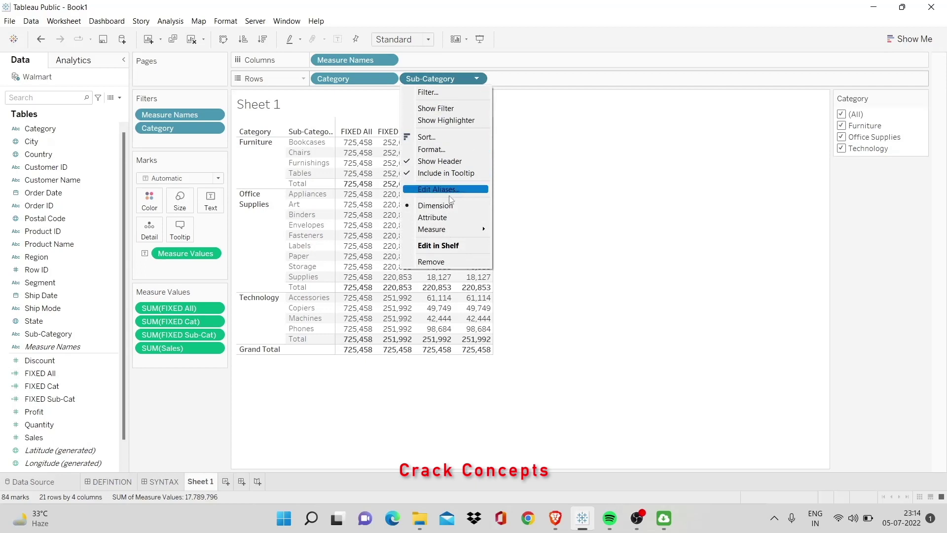
left_click(458, 109)
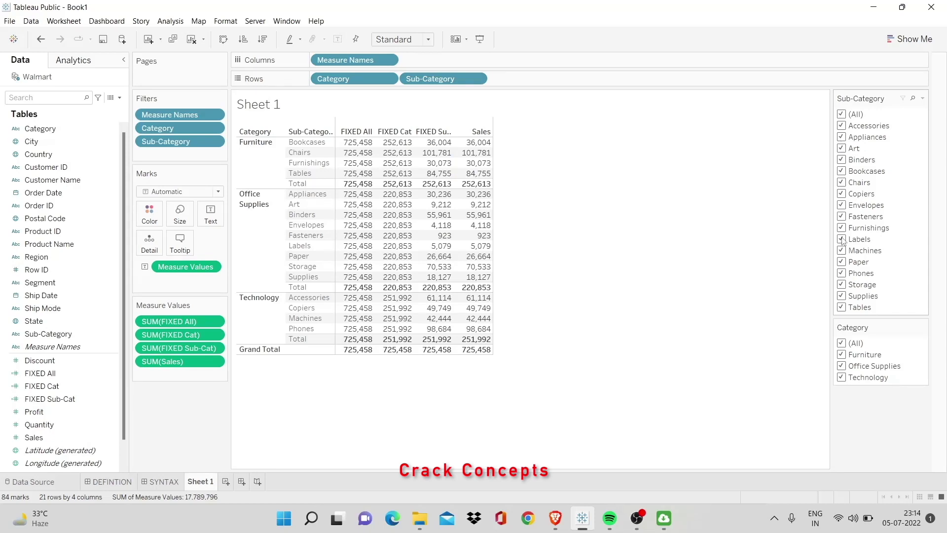
left_click(842, 356)
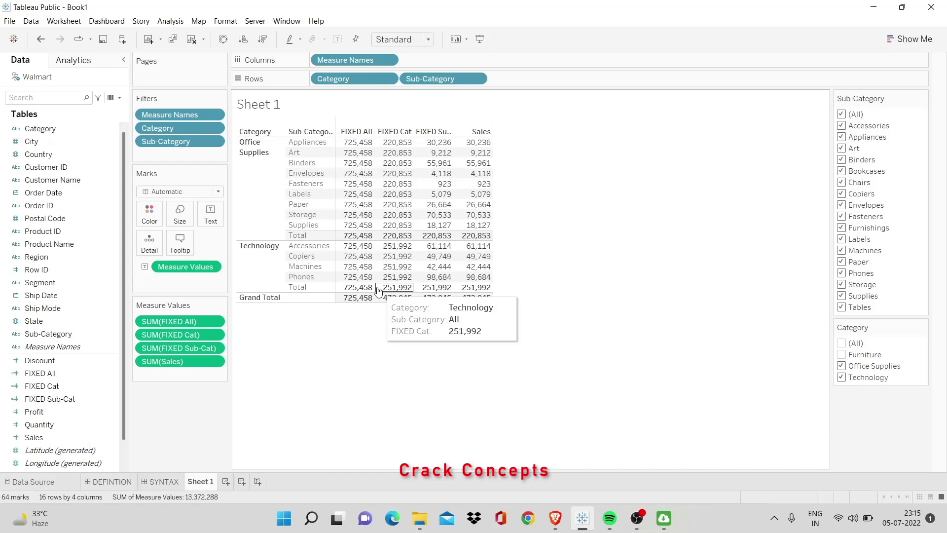
On a new Sheet 2, list all Product Names with their SUM(Profit).
left_click(225, 481)
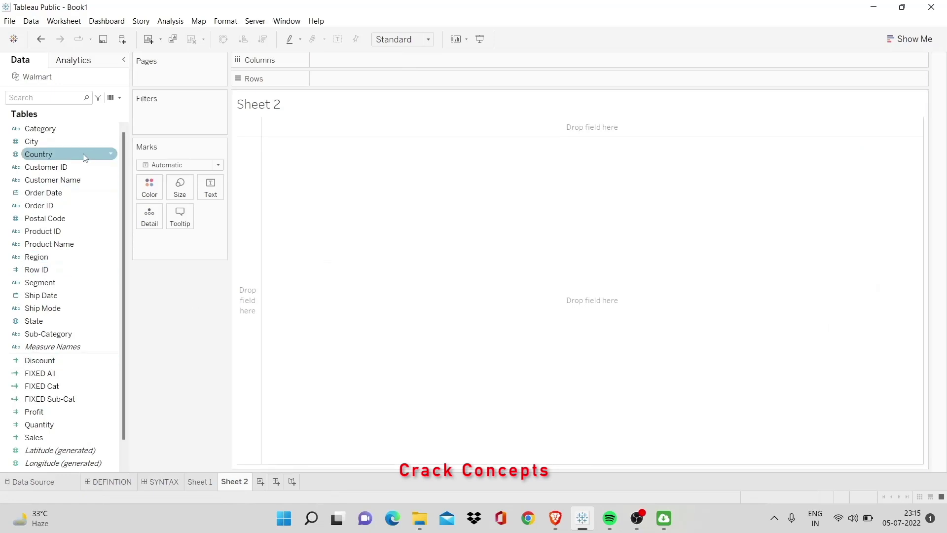
left_click_drag(73, 249, 394, 87)
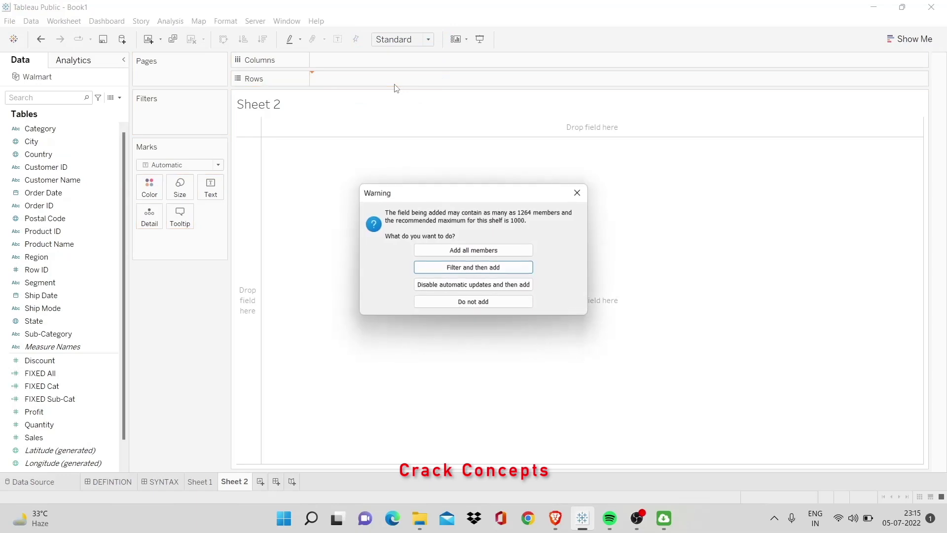
left_click(499, 250)
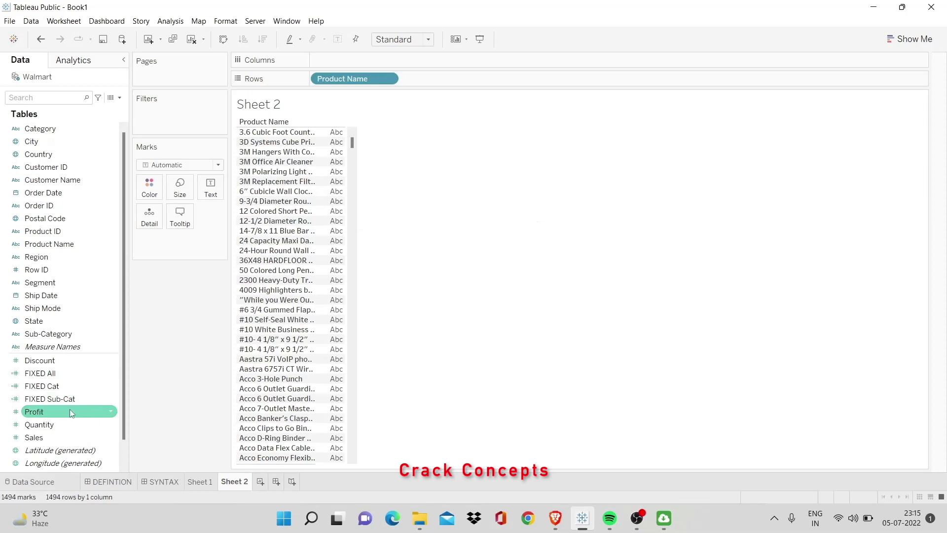
left_click_drag(69, 411, 319, 251)
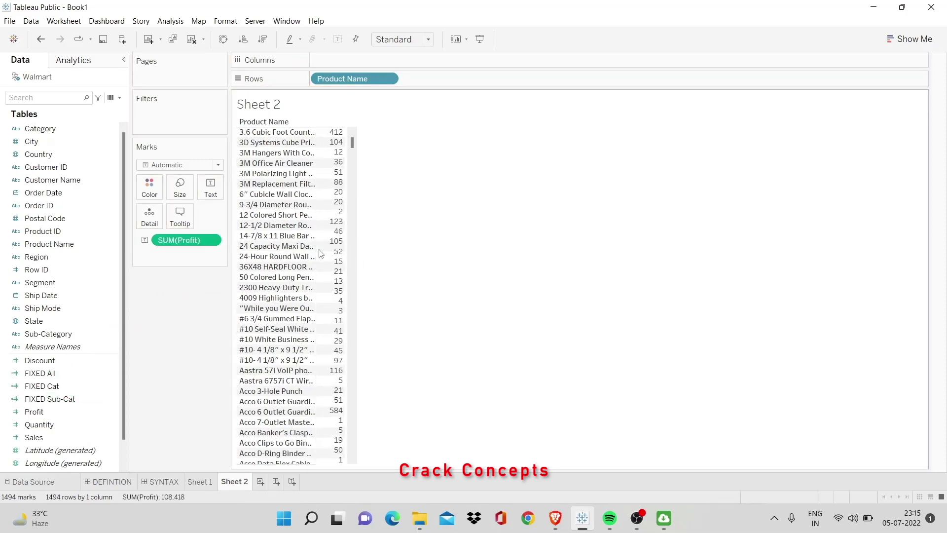
Turn the profit table into vertical bars and fit the chart to Entire View.
left_click(903, 38)
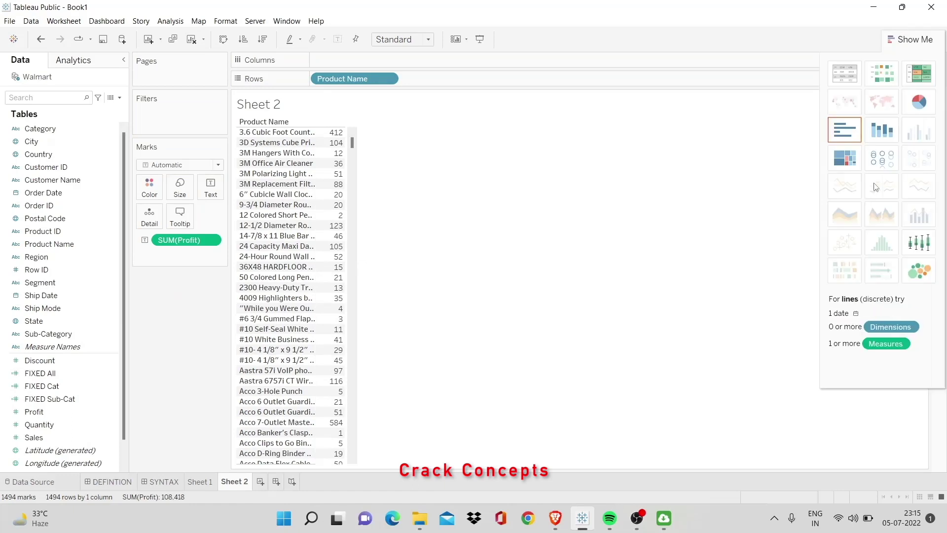
left_click(839, 137)
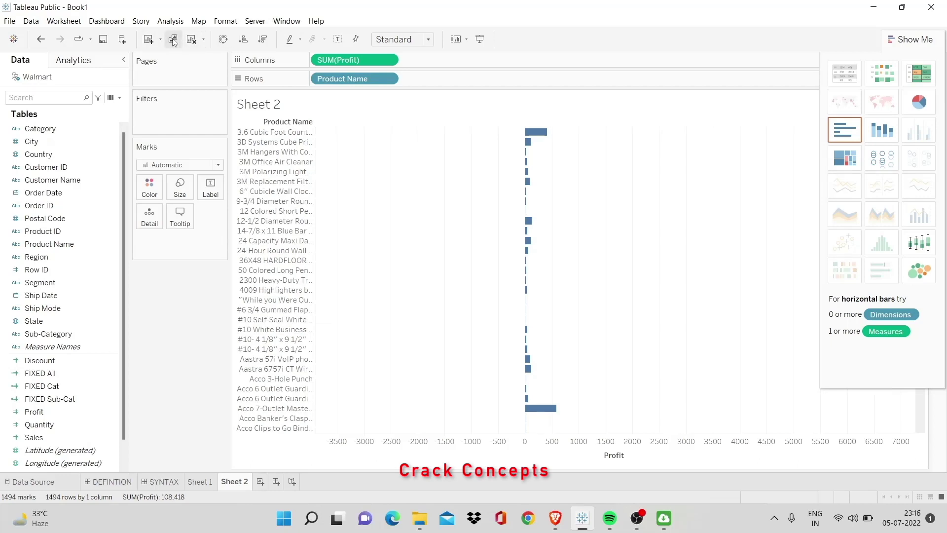
left_click(223, 40)
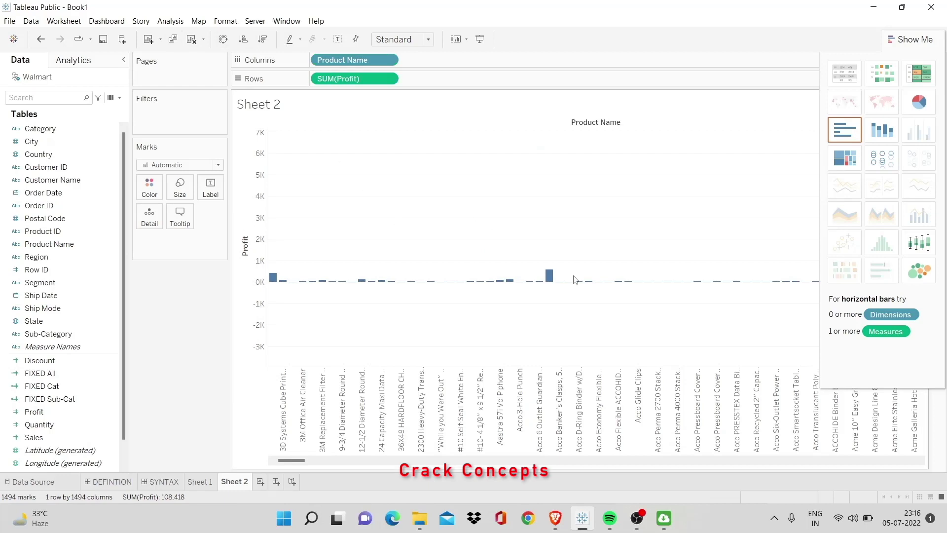
left_click(901, 44)
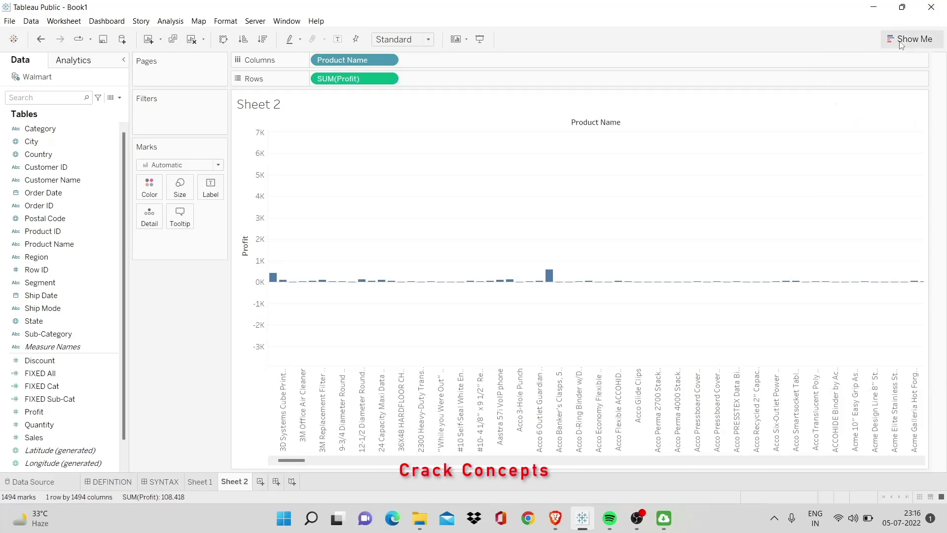
left_click(427, 40)
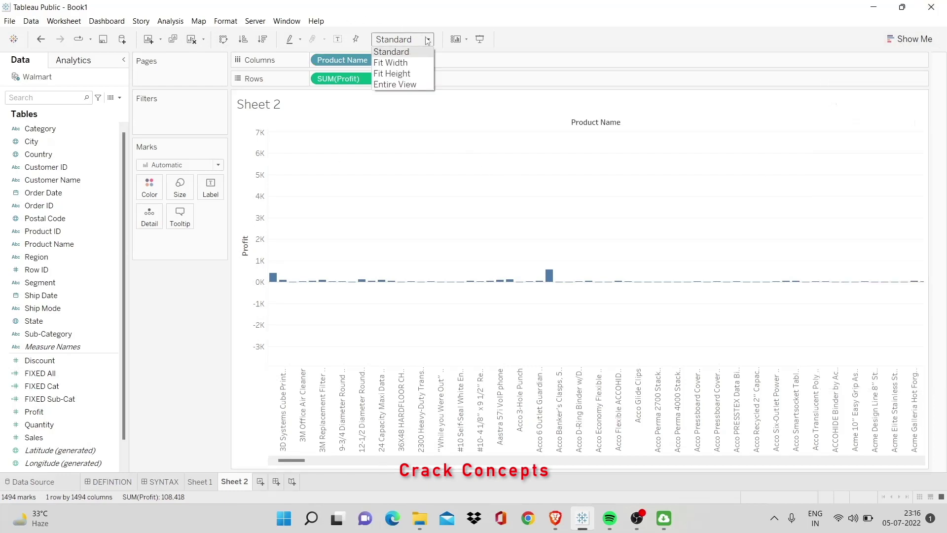
left_click(417, 85)
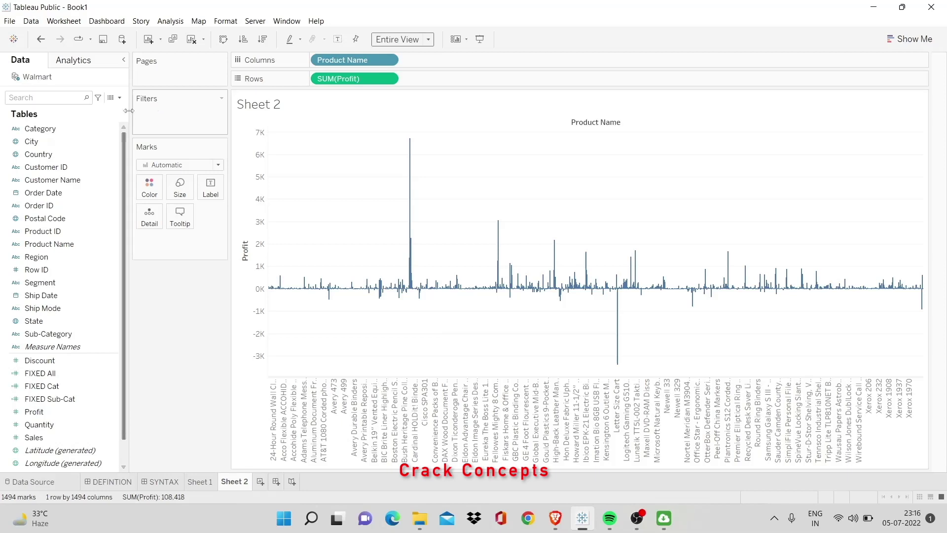
Create Profit Y/N = {FIXED [Product Name] : SUM([Profit])} > 0 and drag it to Filters.
left_click(120, 98)
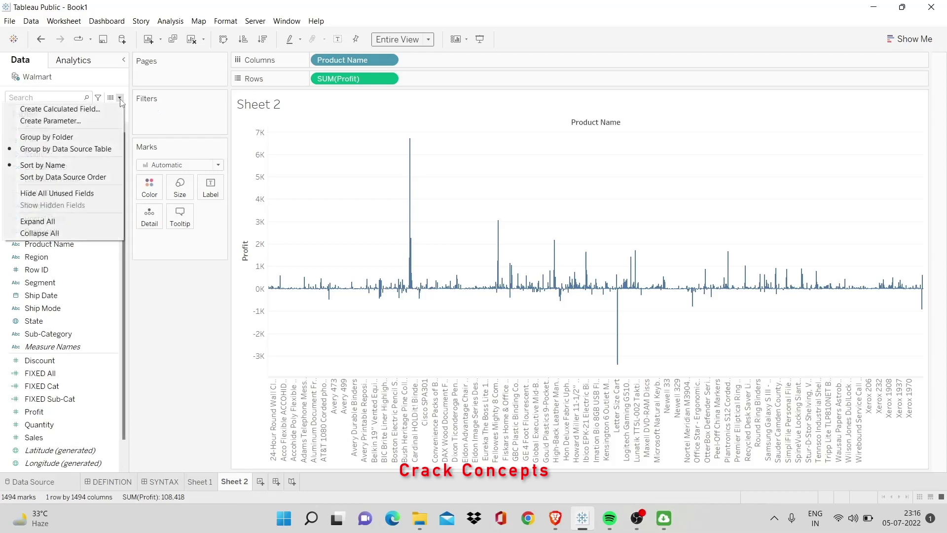
left_click(93, 109)
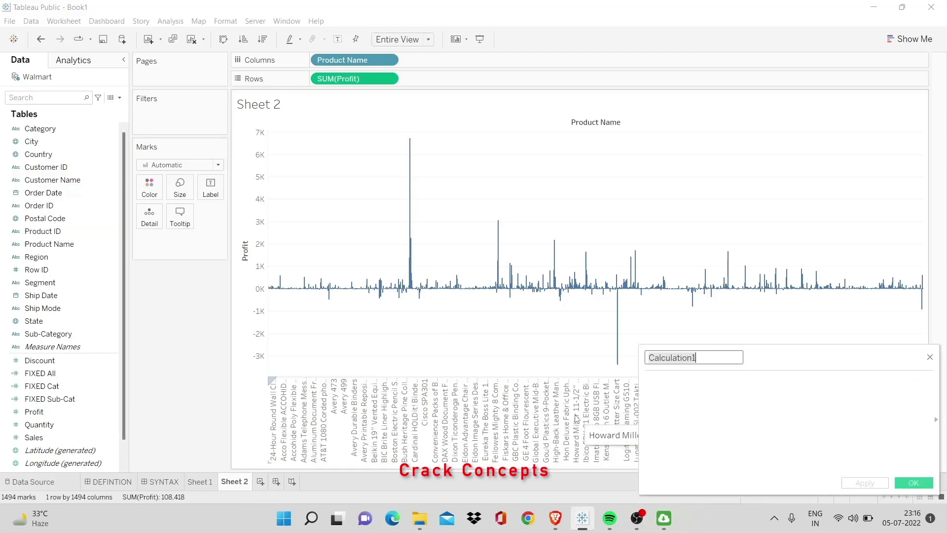
type("FIXED")
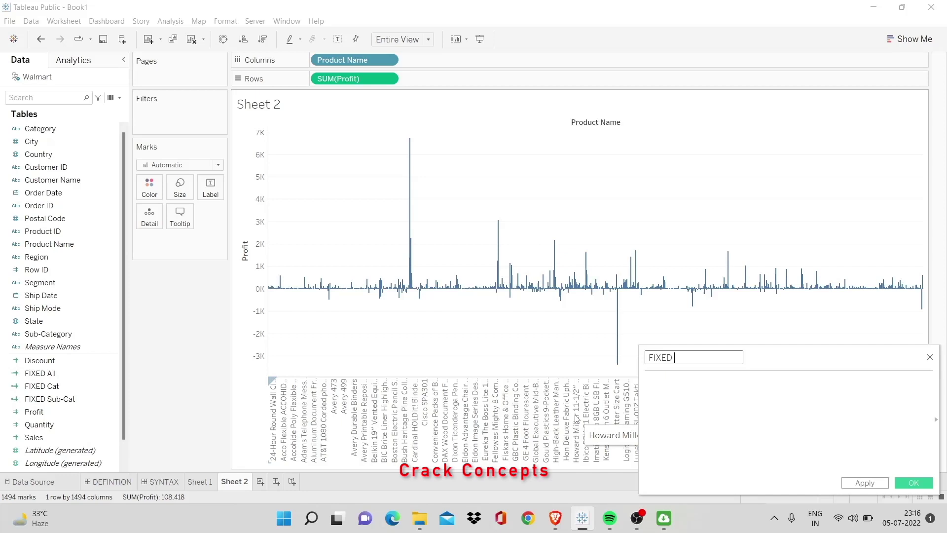
key("BackSpace")
key("BackSpace")
key("BackSpace")
key("BackSpace")
key("BackSpace")
type("Profit Y/N")
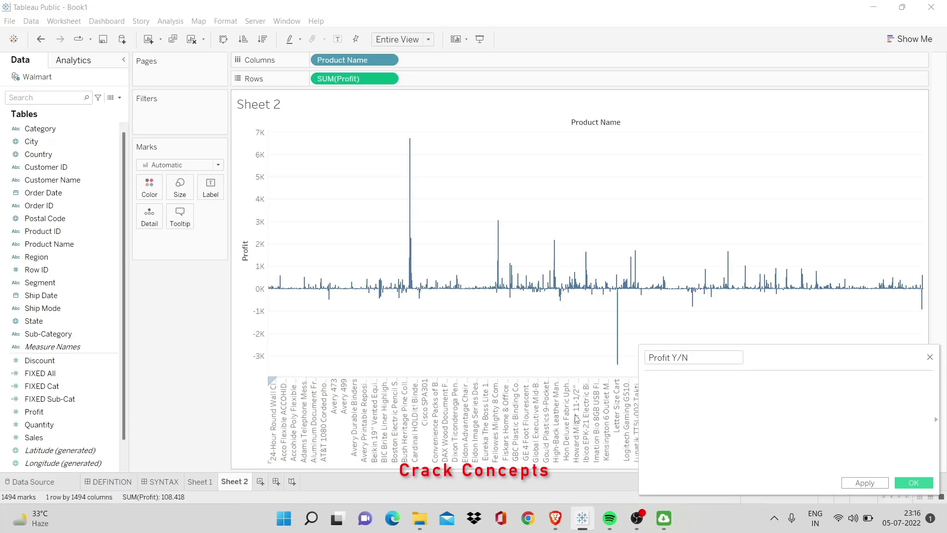
type("FI")
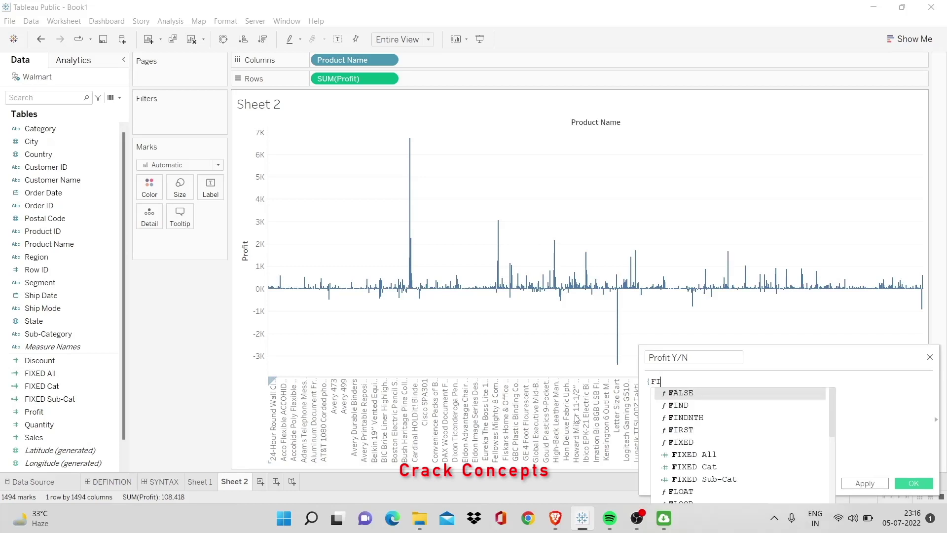
type("XED")
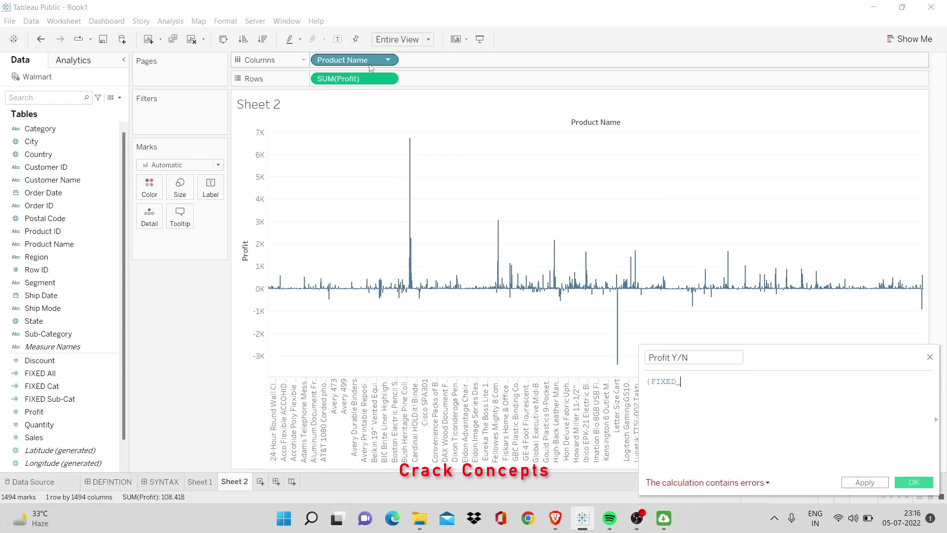
left_click_drag(369, 61, 744, 397)
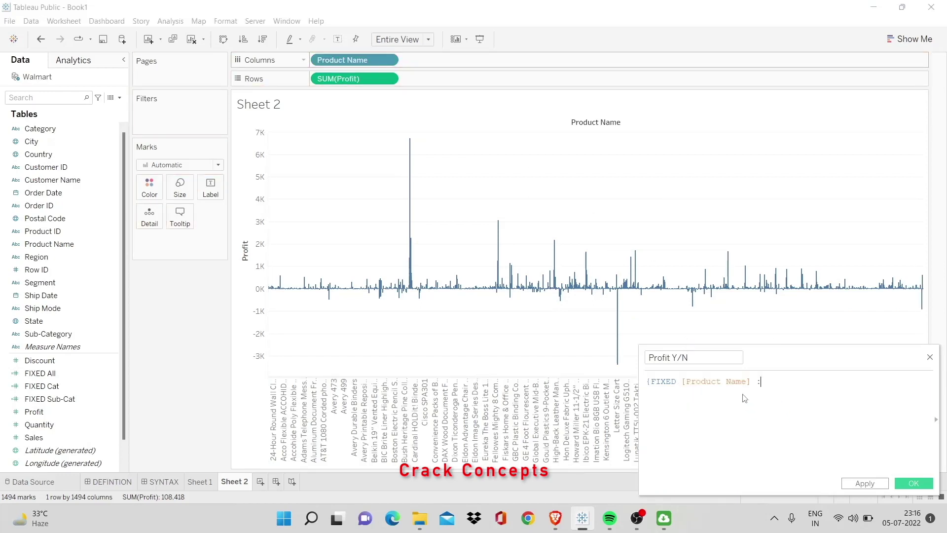
type(":")
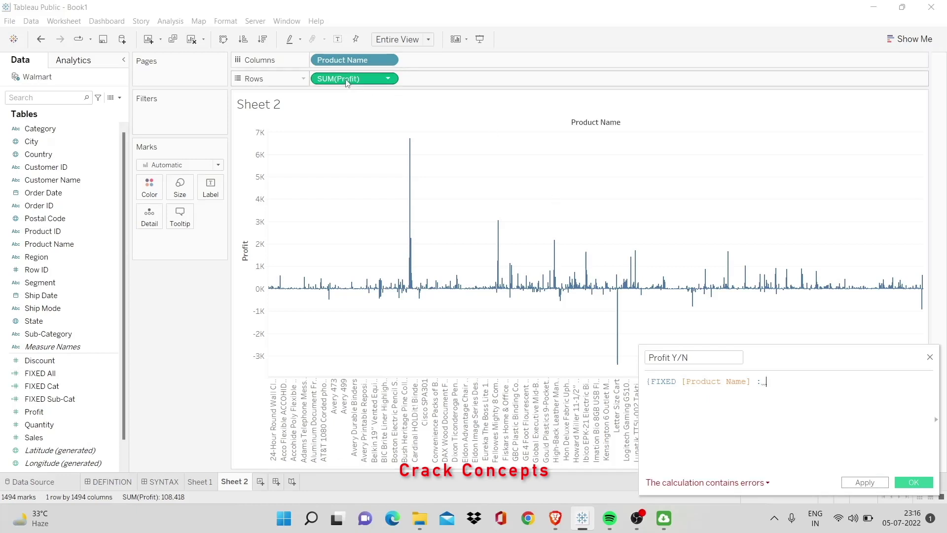
left_click_drag(347, 79, 807, 384)
type(">")
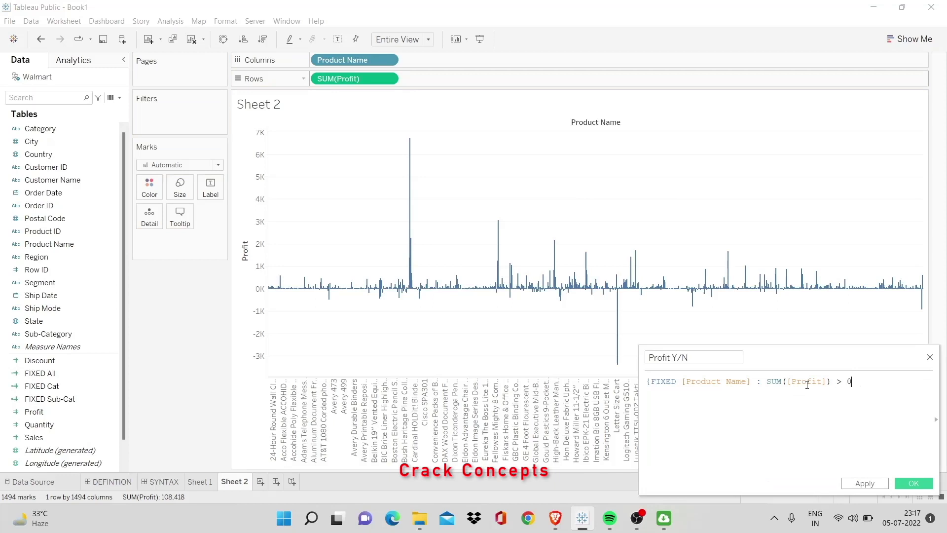
type(" 0}")
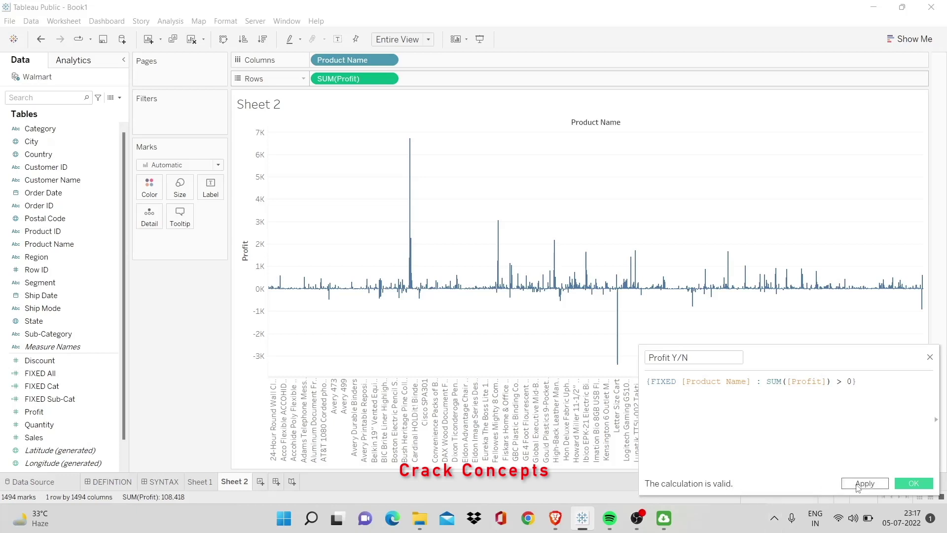
left_click(865, 484)
left_click(930, 484)
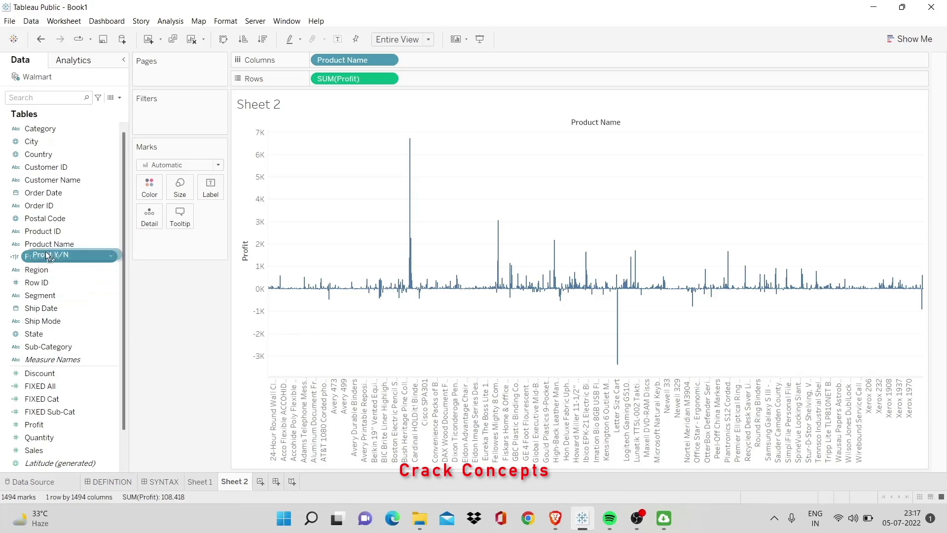
left_click_drag(41, 258, 172, 119)
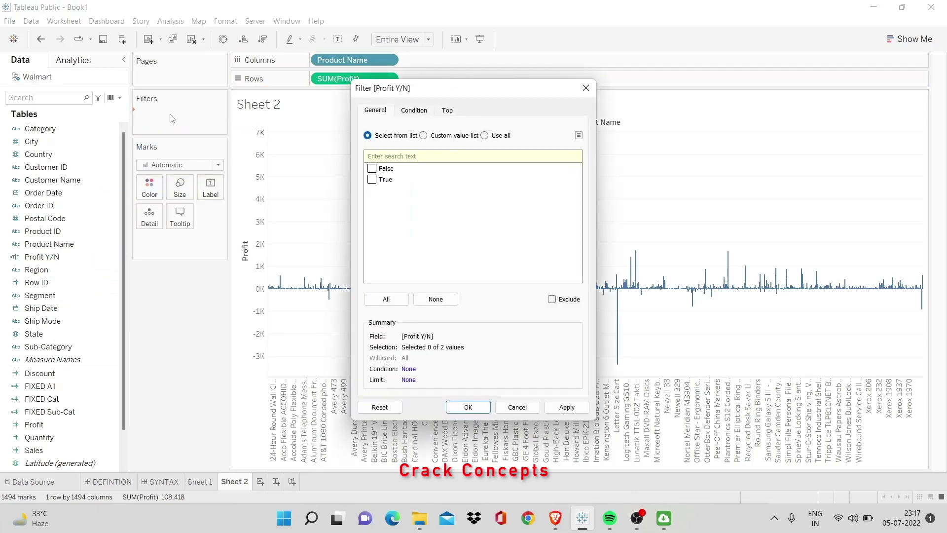
Show the Profit Y/N filter as a checklist with both True and False ticked, so negative profits appear.
left_click(472, 411)
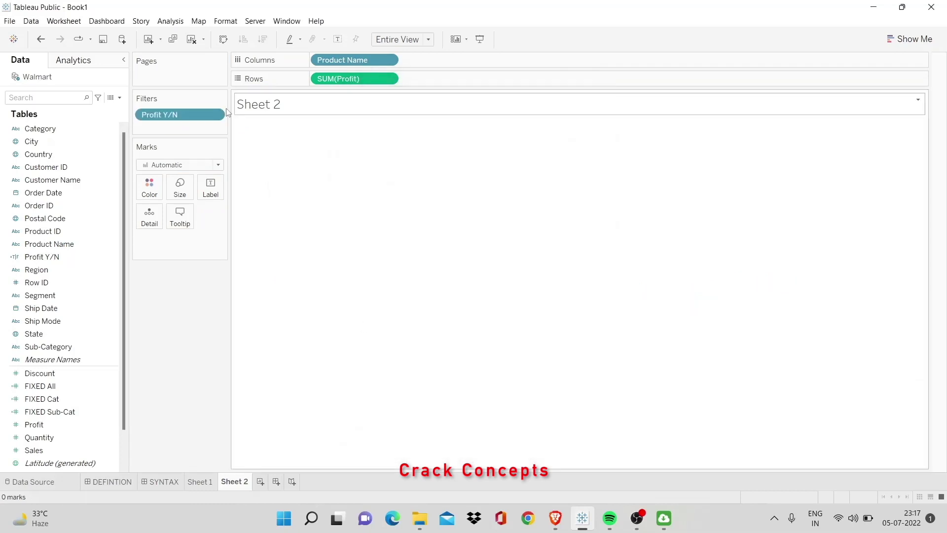
left_click(217, 115)
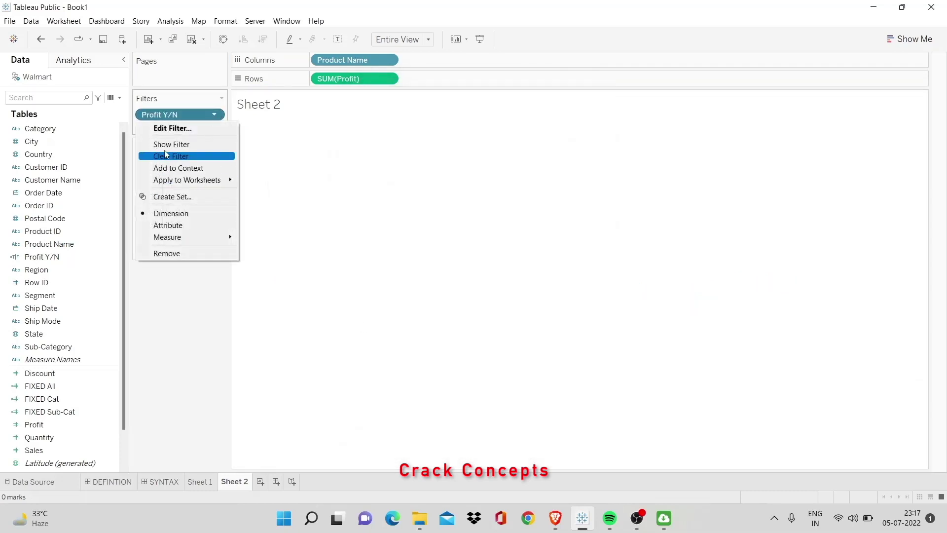
key("Escape")
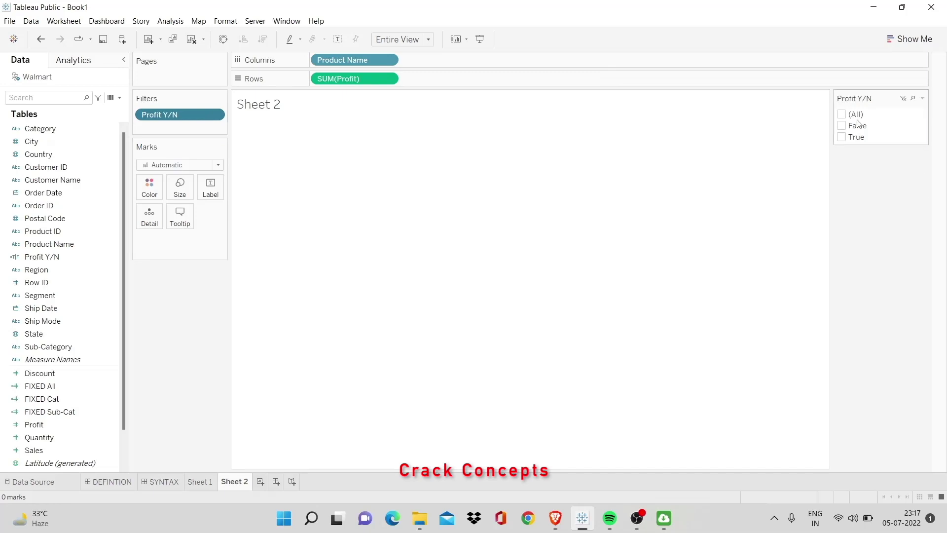
left_click(847, 115)
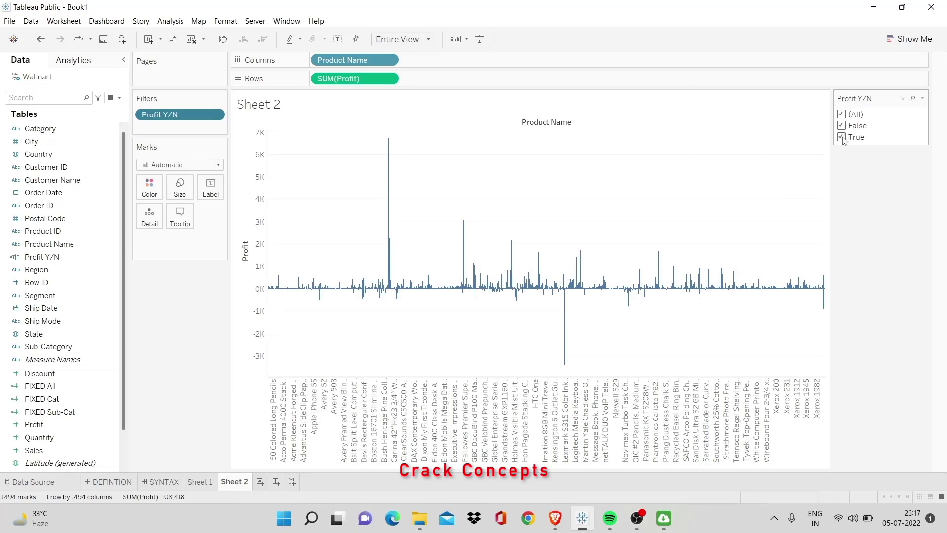
left_click(842, 137)
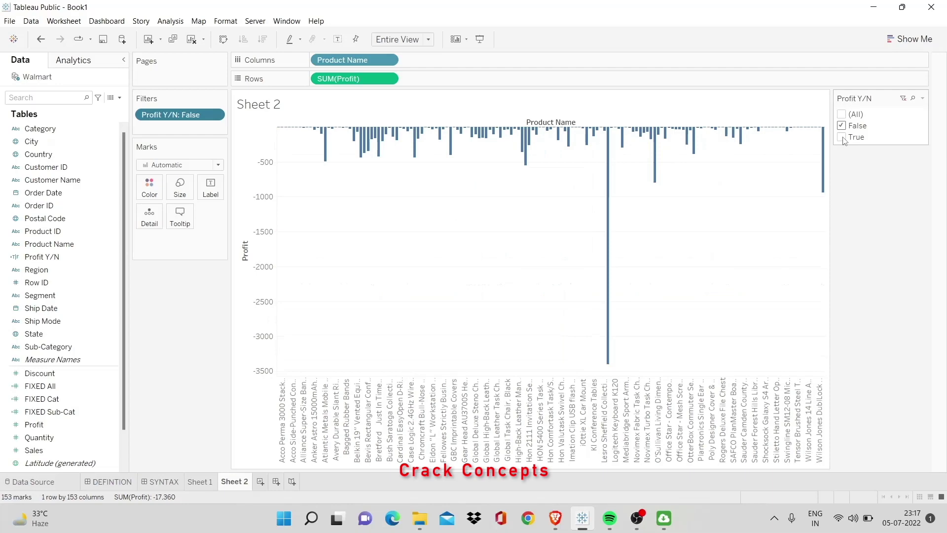
left_click(843, 139)
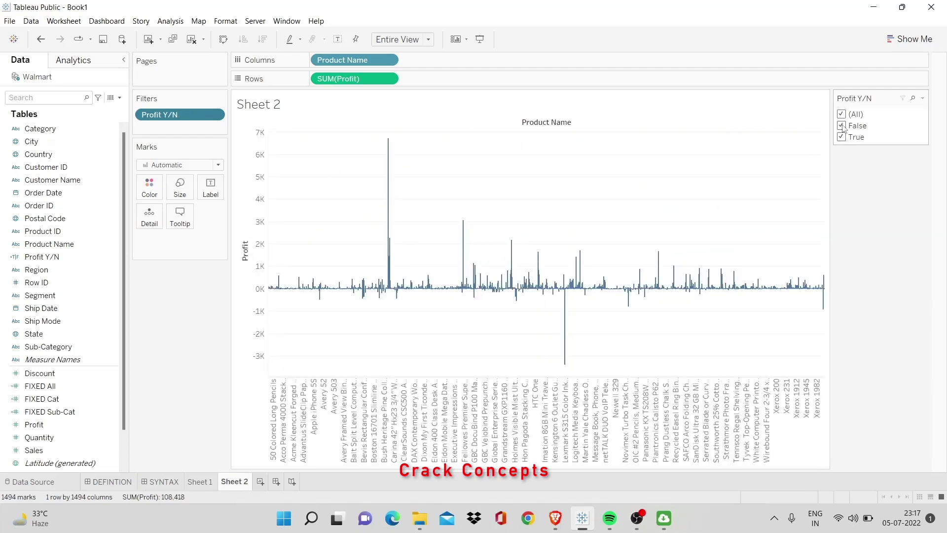
left_click(842, 126)
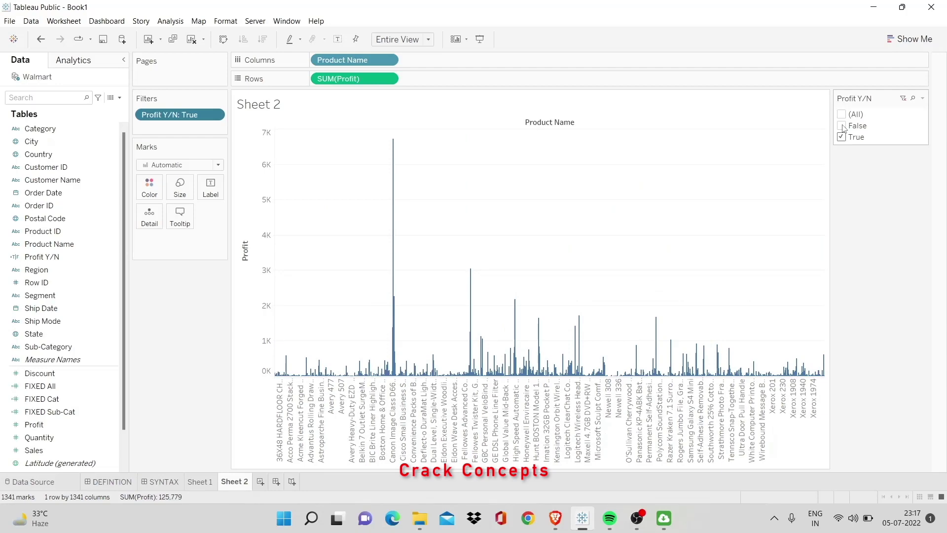
left_click(842, 127)
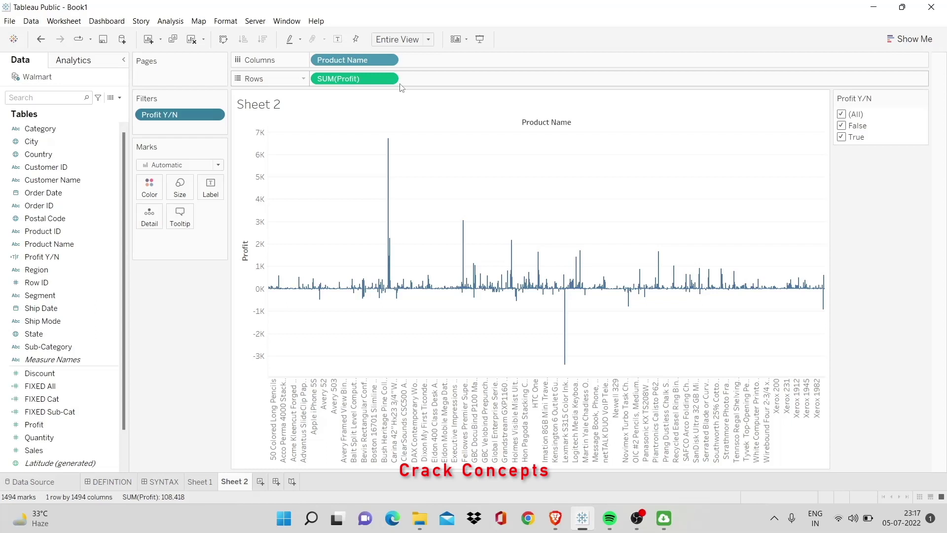
left_click(260, 482)
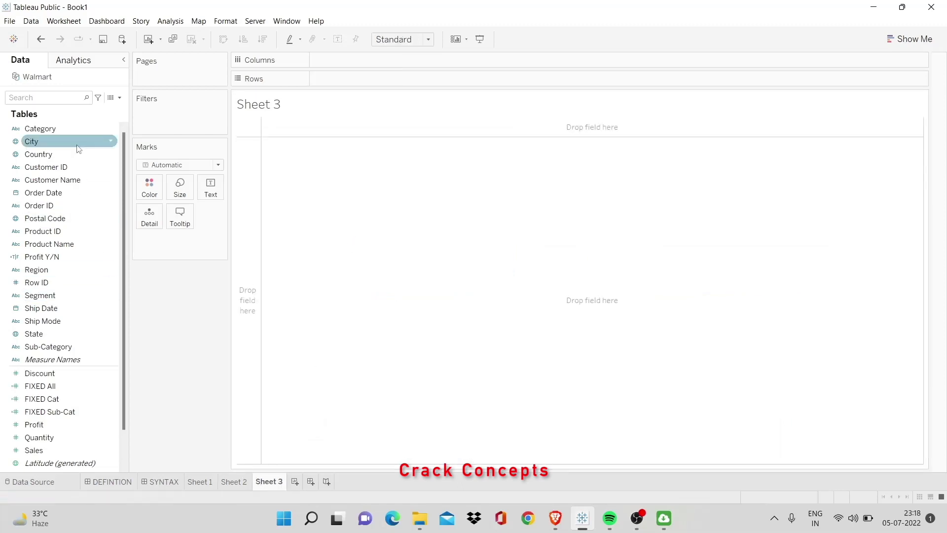
Chart Profit Y/N on columns against its count on rows, labelled 153 False and 1,341 True.
left_click_drag(57, 256, 361, 64)
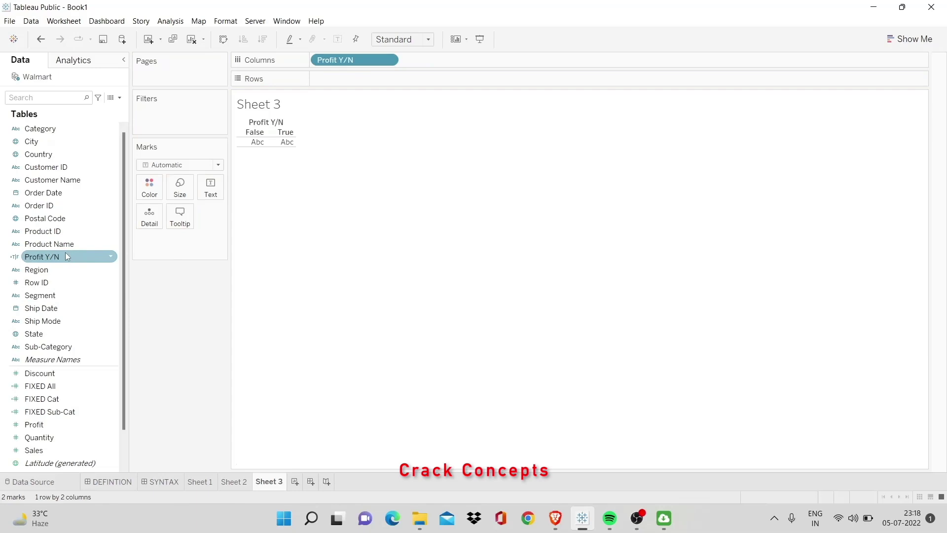
left_click_drag(65, 255, 395, 70)
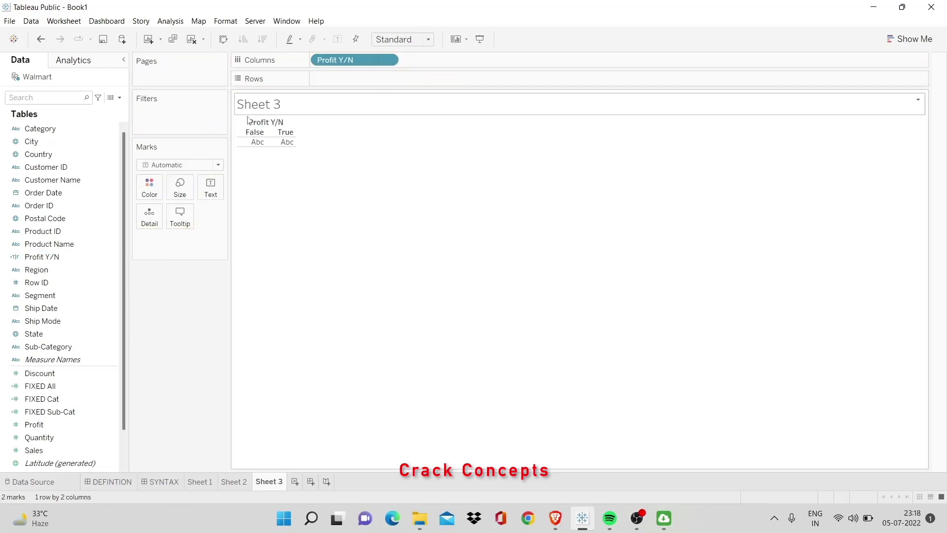
left_click_drag(41, 256, 443, 88)
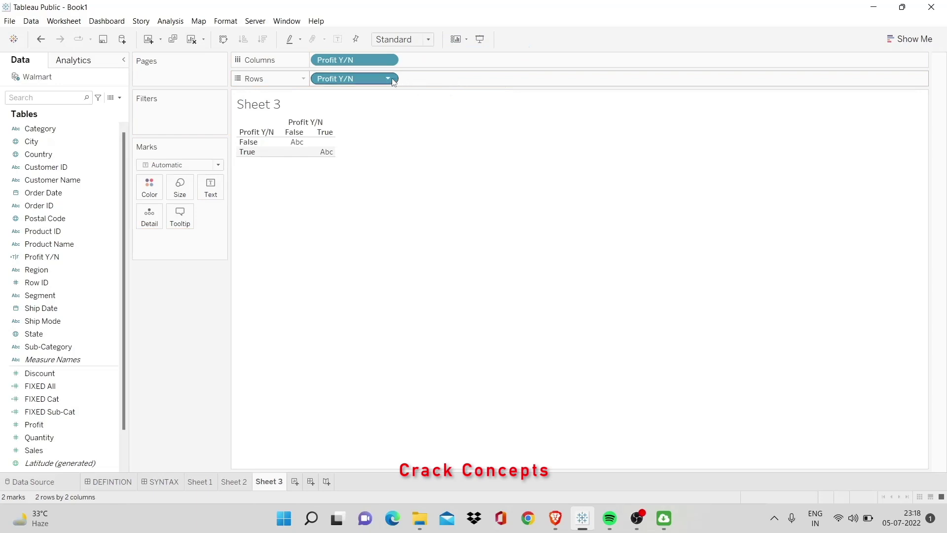
left_click(389, 79)
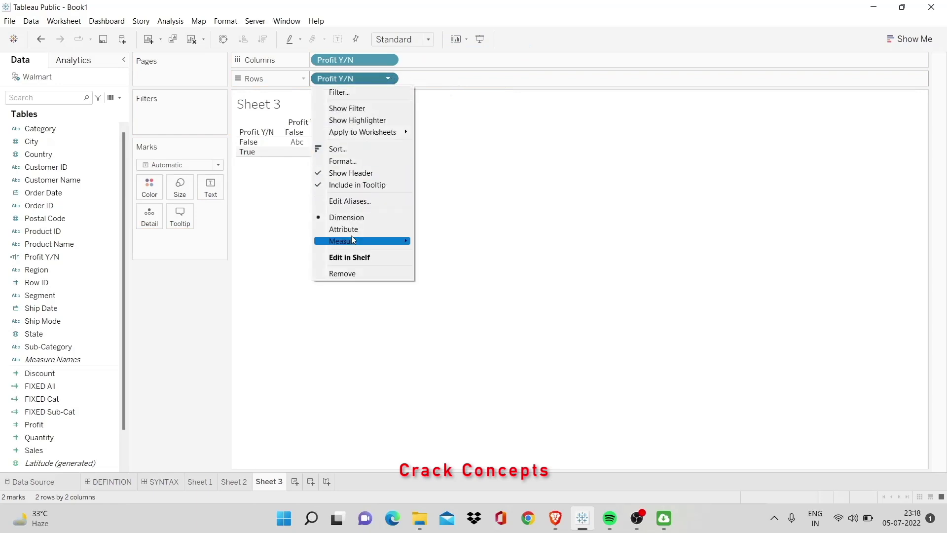
mouse_move(353, 241)
left_click(432, 266)
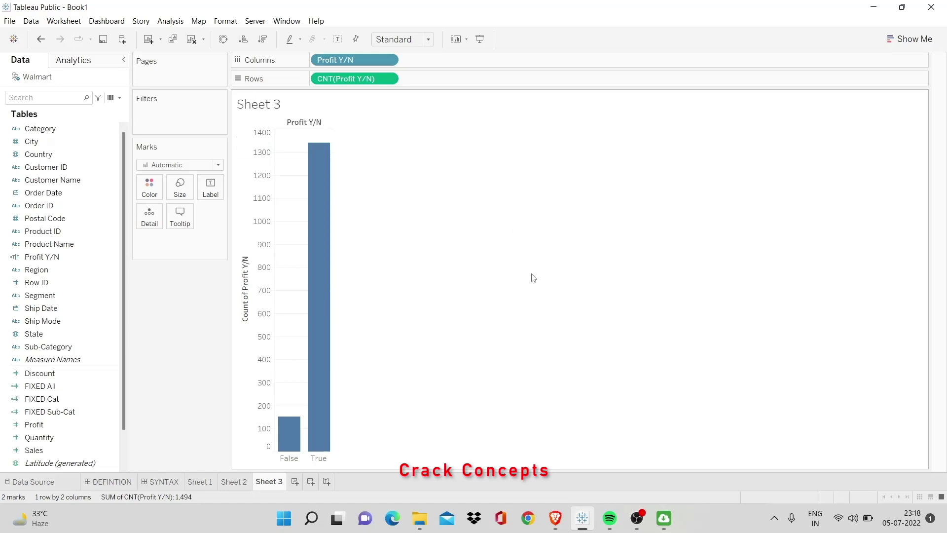
left_click(209, 189)
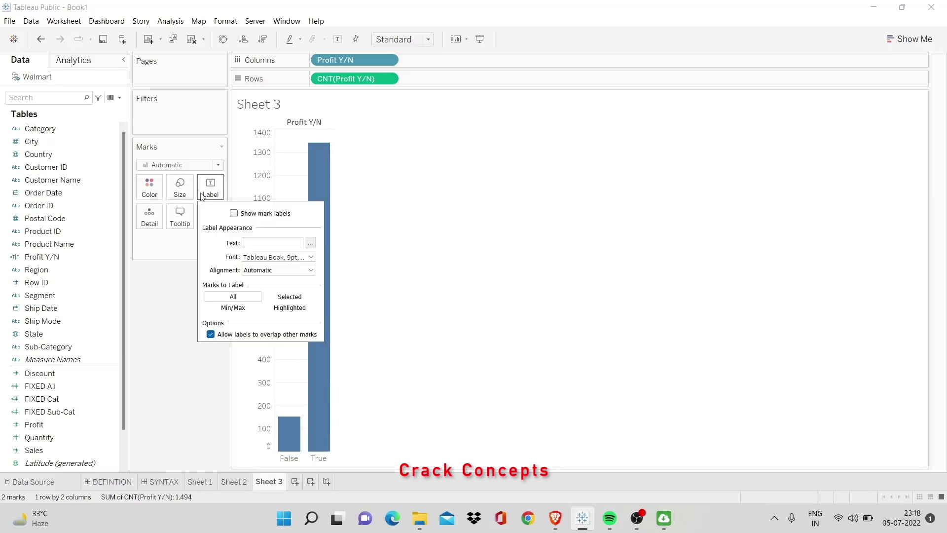
left_click(234, 213)
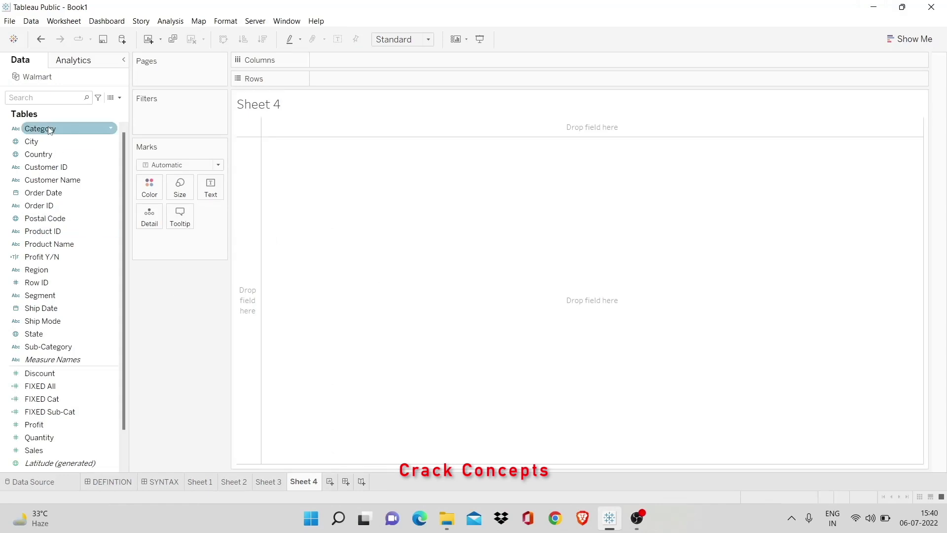
Tabulate Sales by Category and Sub-Category on rows.
left_click_drag(49, 129, 332, 84)
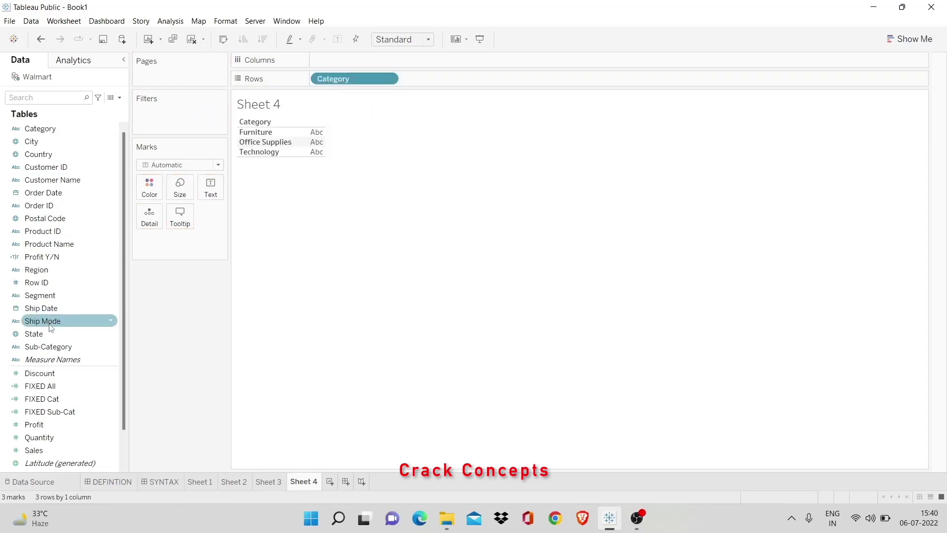
left_click_drag(51, 345, 478, 77)
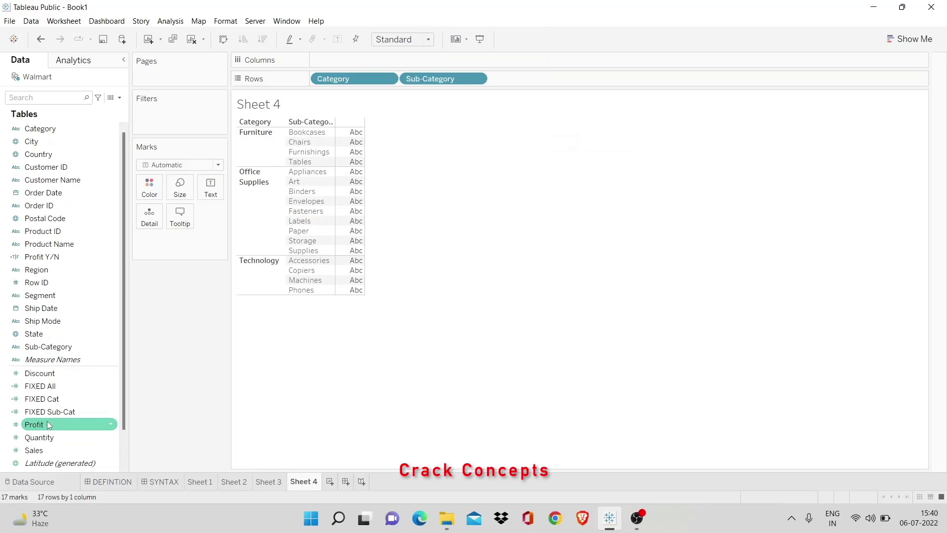
left_click(52, 453)
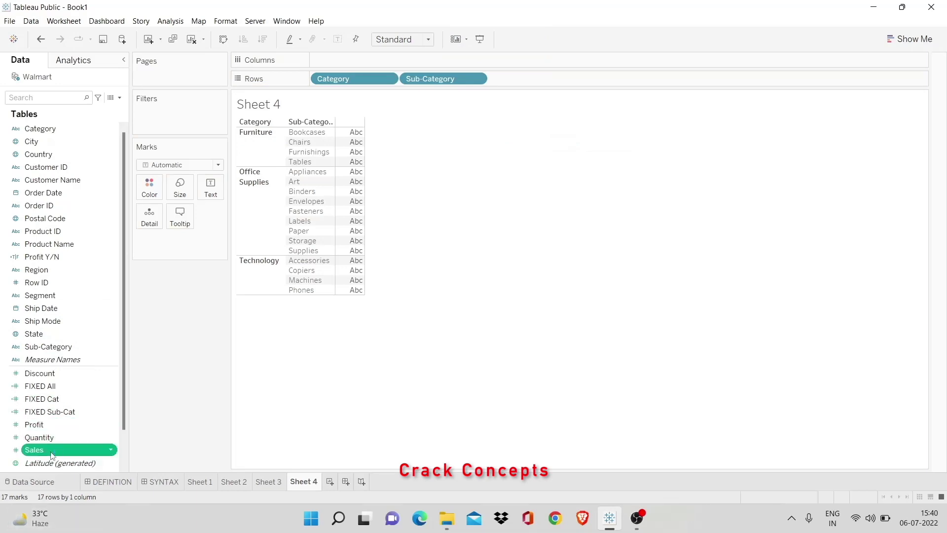
left_click_drag(52, 455, 357, 274)
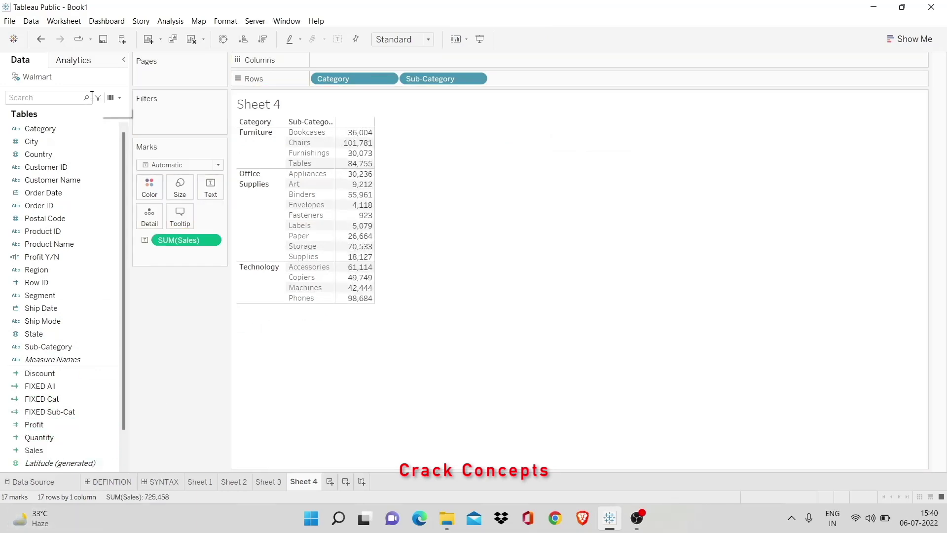
Add category subtotals and a 725,458 grand total from the Analytics Totals option.
left_click(57, 64)
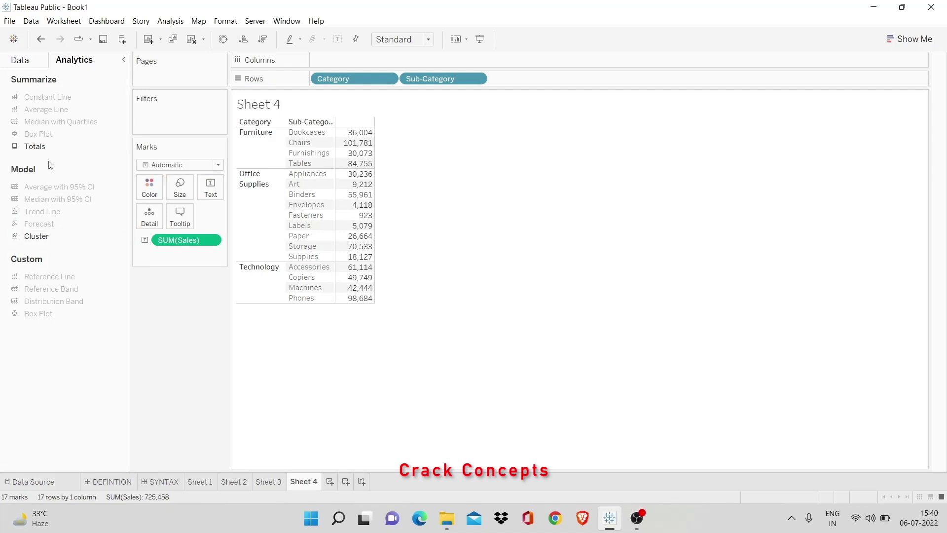
double_click(43, 148)
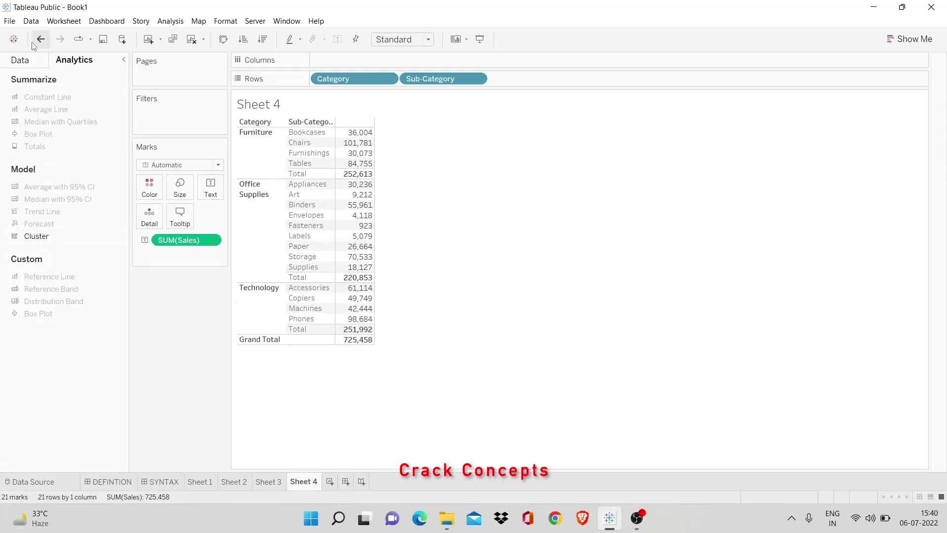
left_click(22, 60)
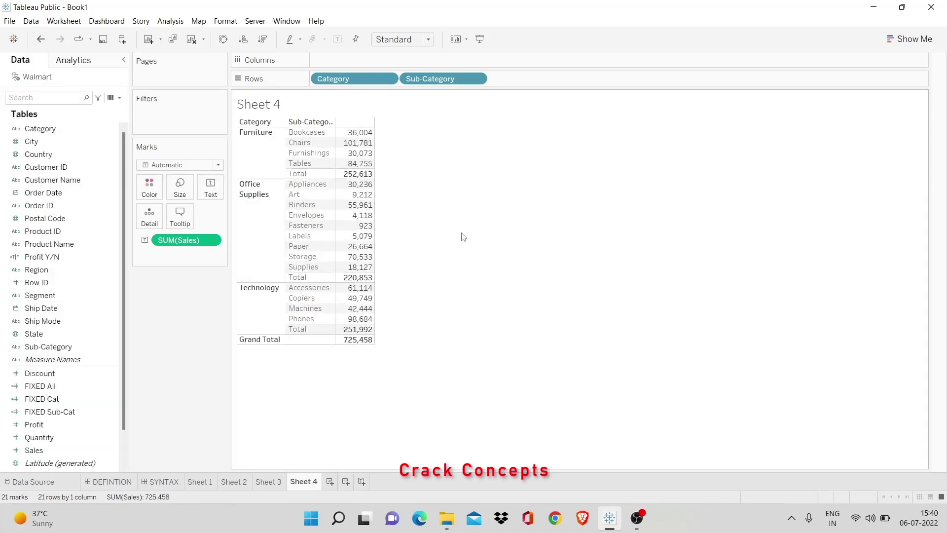
left_click(119, 97)
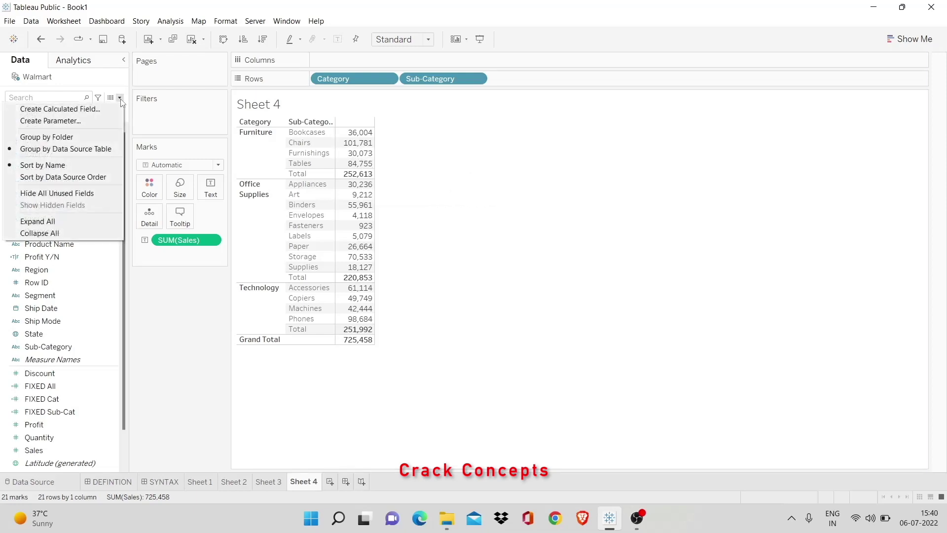
Create a calculated field EXCLUDE Sub Cat as {EXCLUDE [Sub-Category] : SUM([Sales])}.
left_click(70, 109)
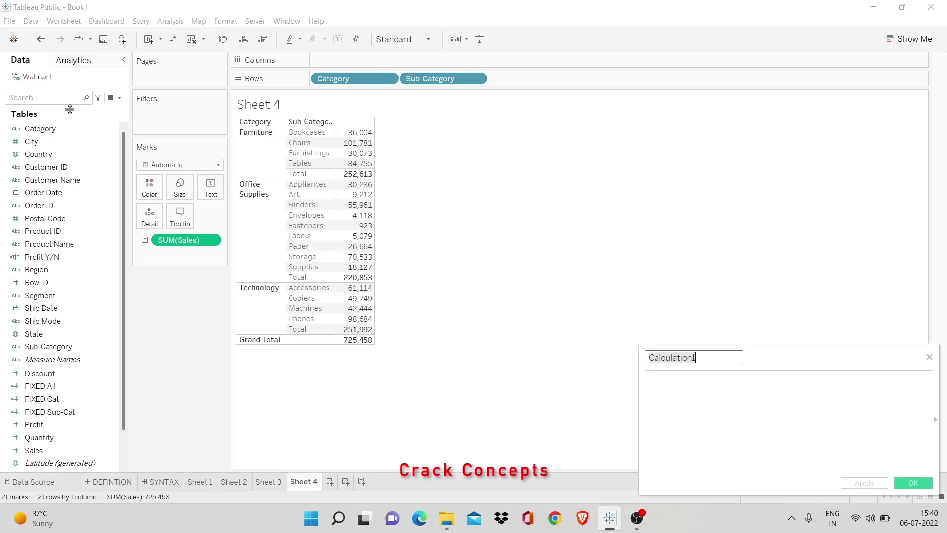
type("EXCLUDE")
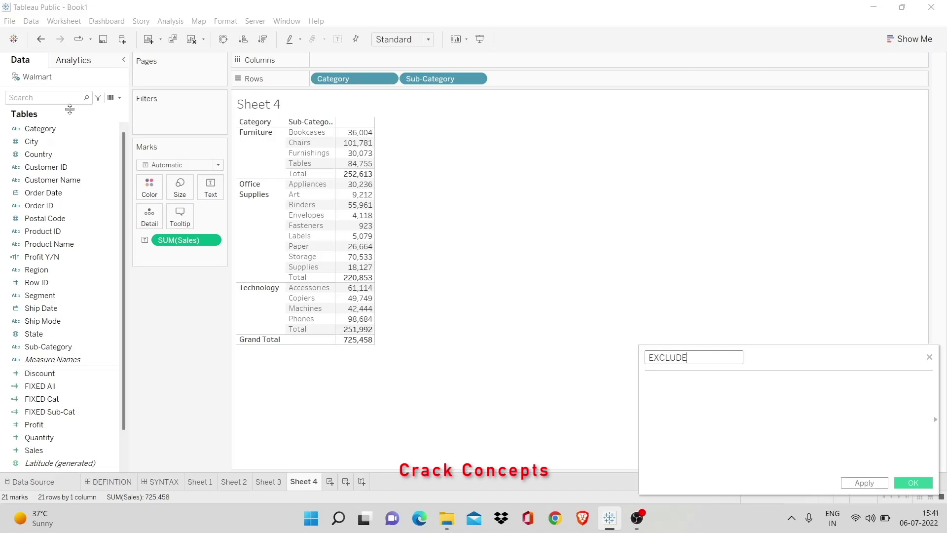
type(" Ca")
key("BackSpace")
type("Sub Cat")
key("Tab")
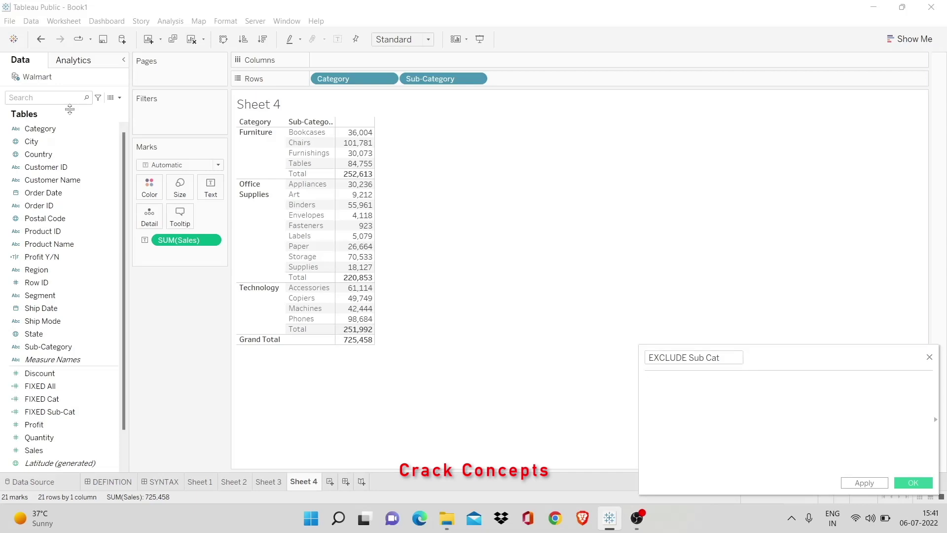
type("{EXCLUDE")
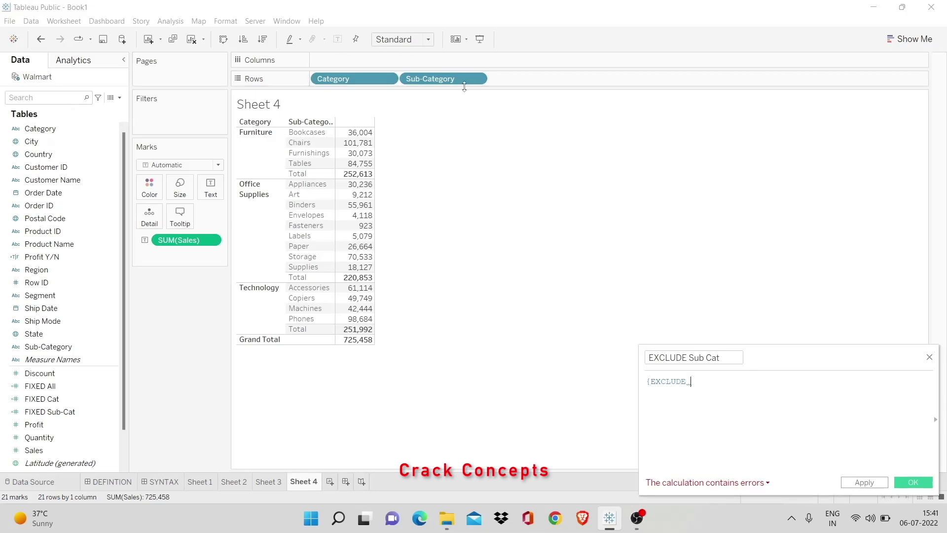
left_click_drag(464, 87, 747, 391)
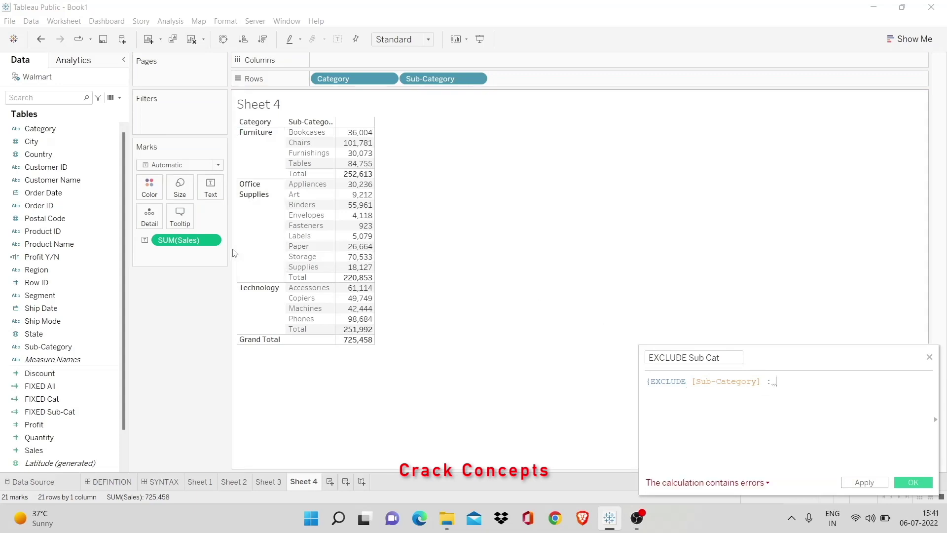
left_click_drag(185, 240, 876, 384)
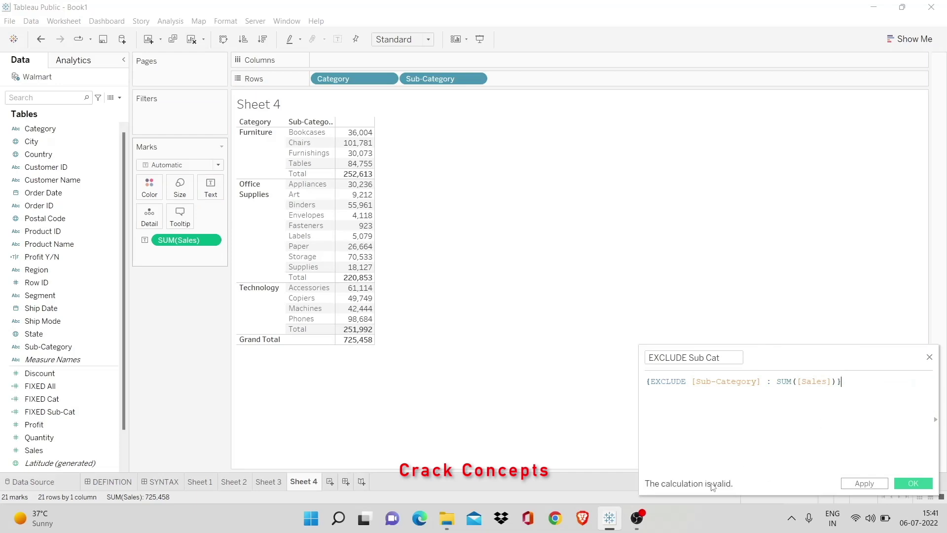
left_click(913, 483)
Add EXCLUDE Sub Cat to the table beside Sales.
left_click_drag(85, 390, 366, 332)
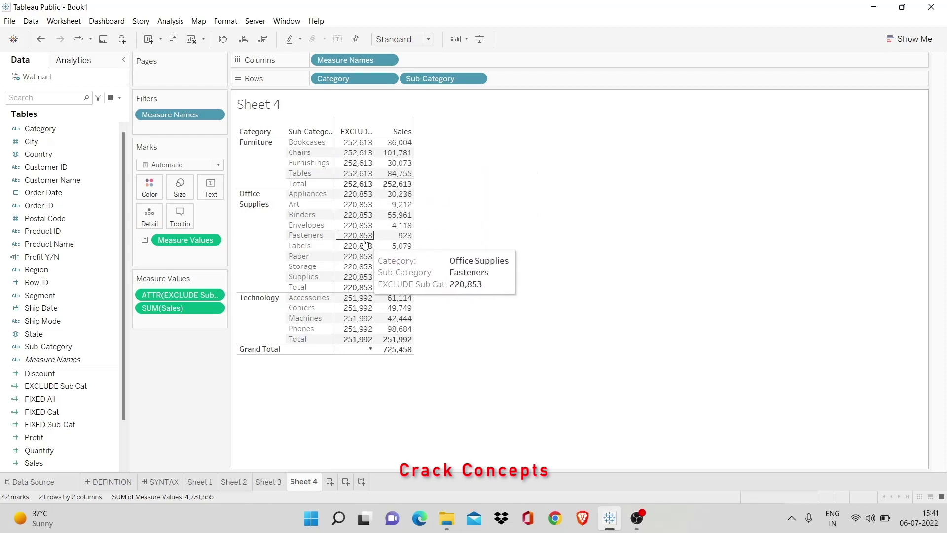
mouse_move(338, 195)
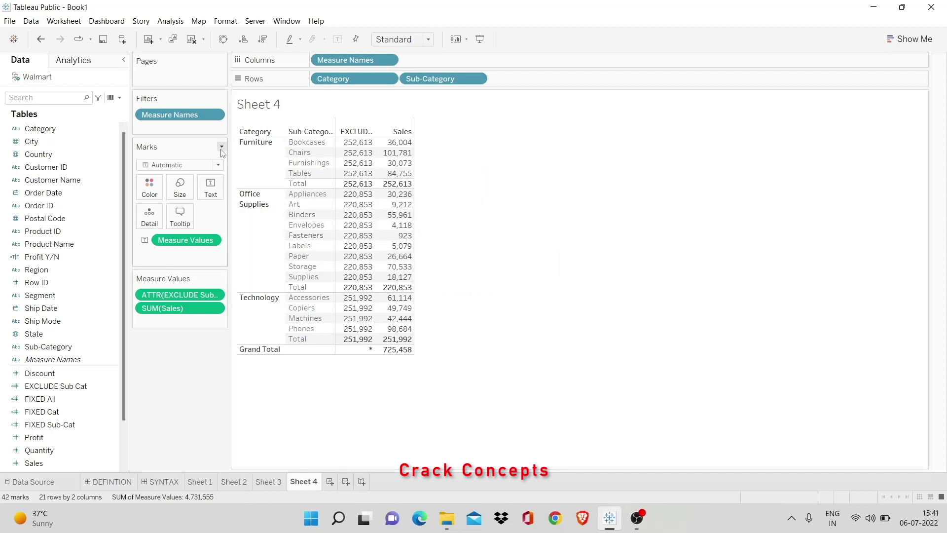
left_click(119, 97)
Create EXCLUDE Cat as {EXCLUDE [Category] : SUM([Sales])} and add it as a table column.
left_click(89, 109)
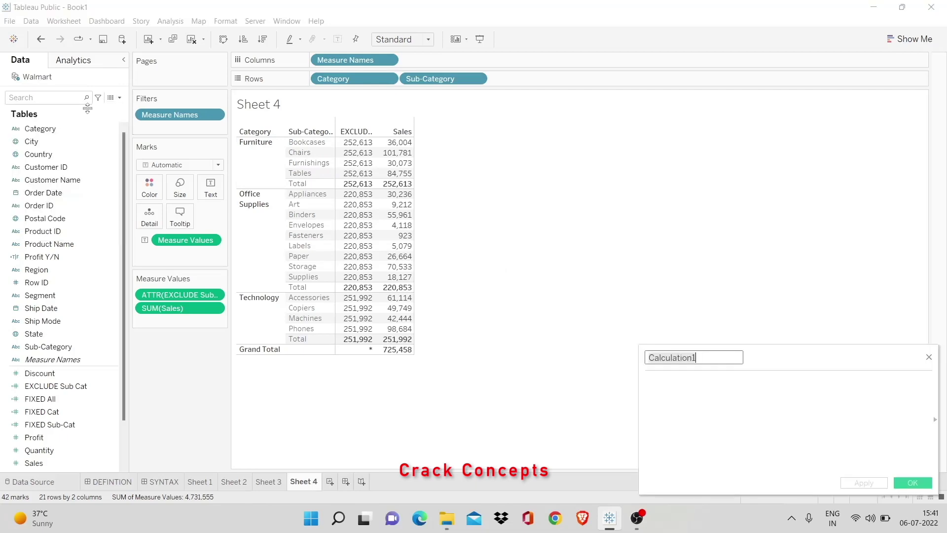
key("BackSpace")
type("EXCL")
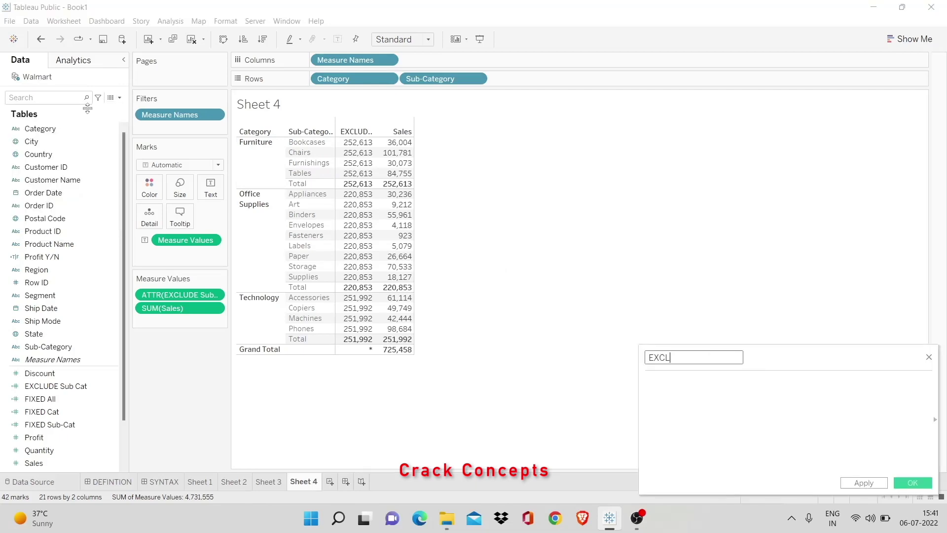
type("UDE Cas")
key("BackSpace")
key("Tab")
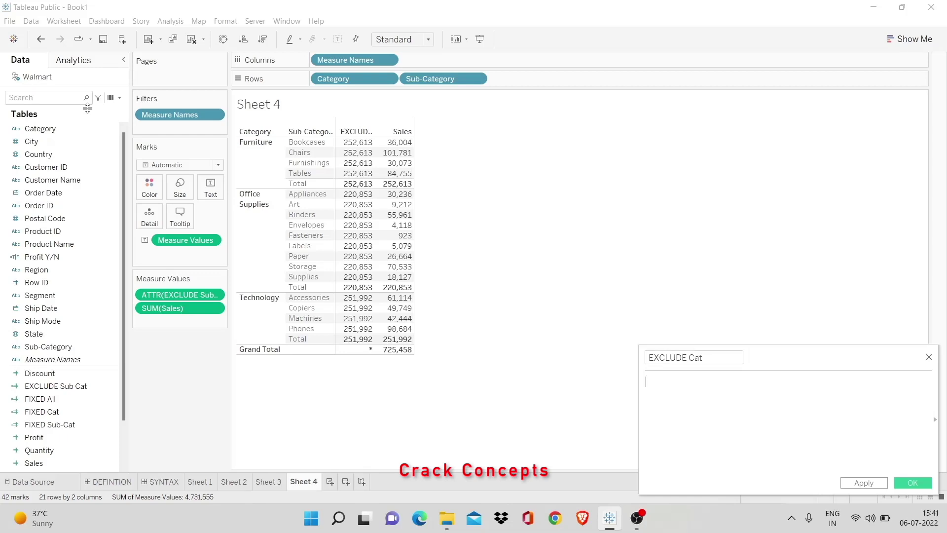
type("{EXCLUDE")
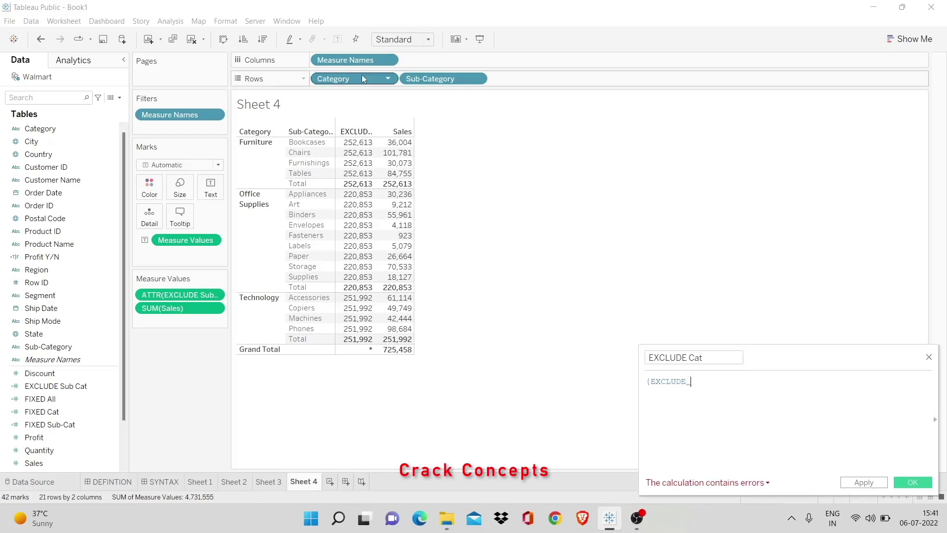
left_click_drag(362, 75, 781, 406)
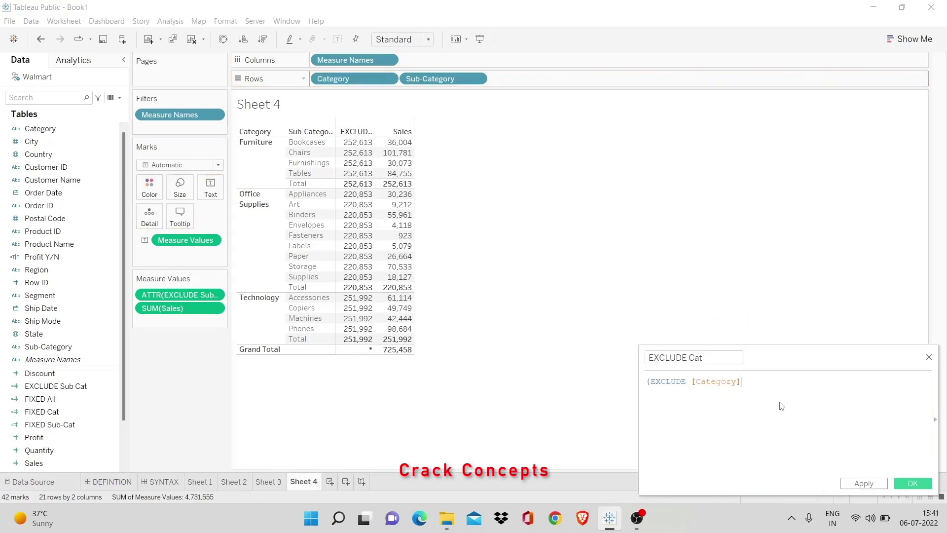
type(":")
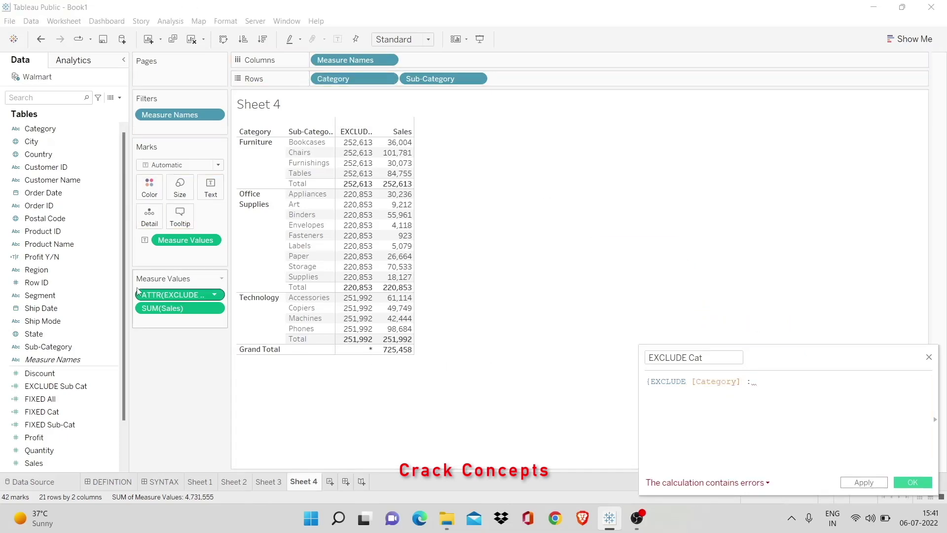
left_click_drag(151, 308, 827, 429)
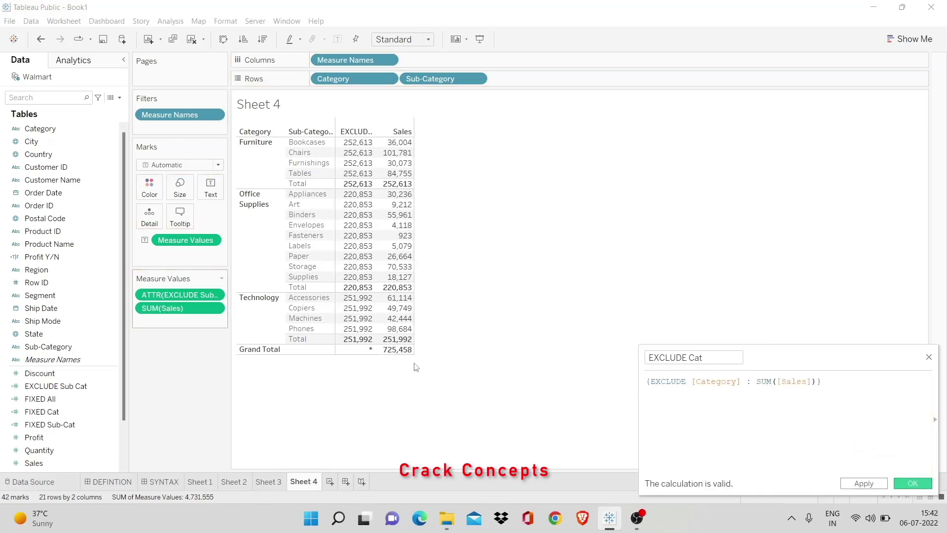
left_click_drag(49, 386, 389, 302)
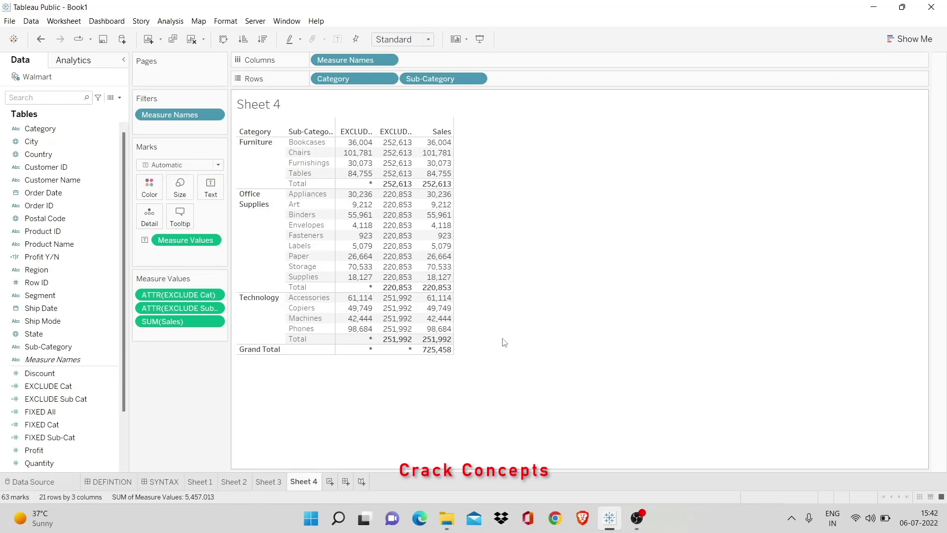
View the EXCLUDE Sub Cat formula, compare it with the Machines Sales value, then return to Sheet 4.
left_click(111, 400)
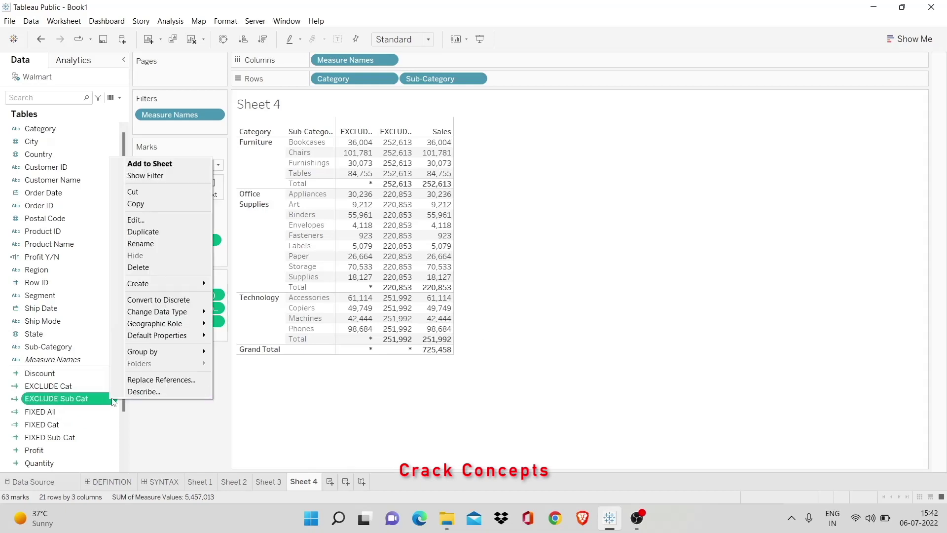
left_click(182, 220)
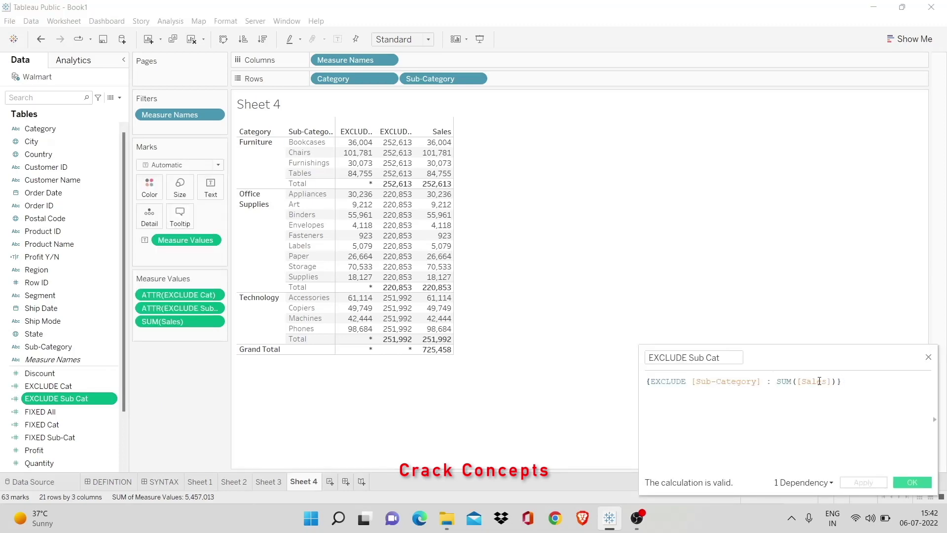
mouse_move(423, 162)
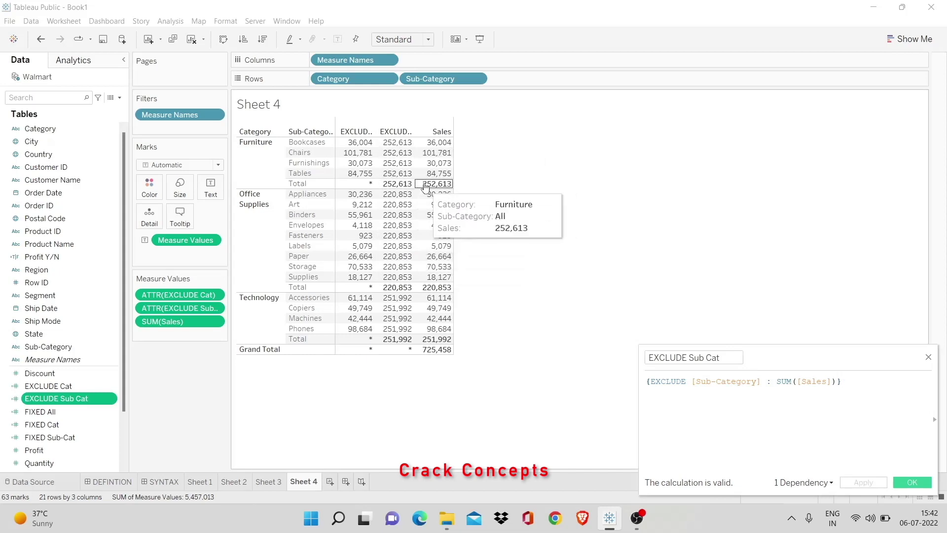
left_click(427, 319)
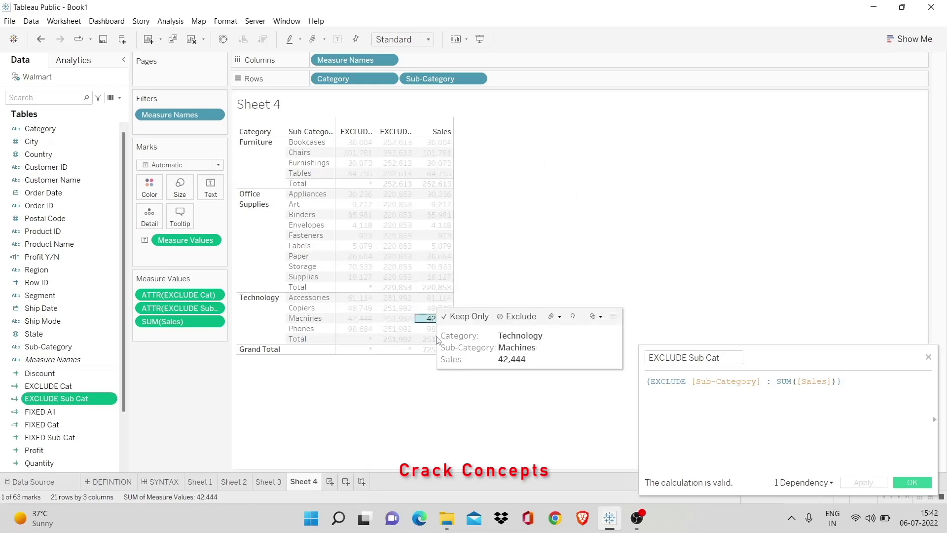
left_click(544, 228)
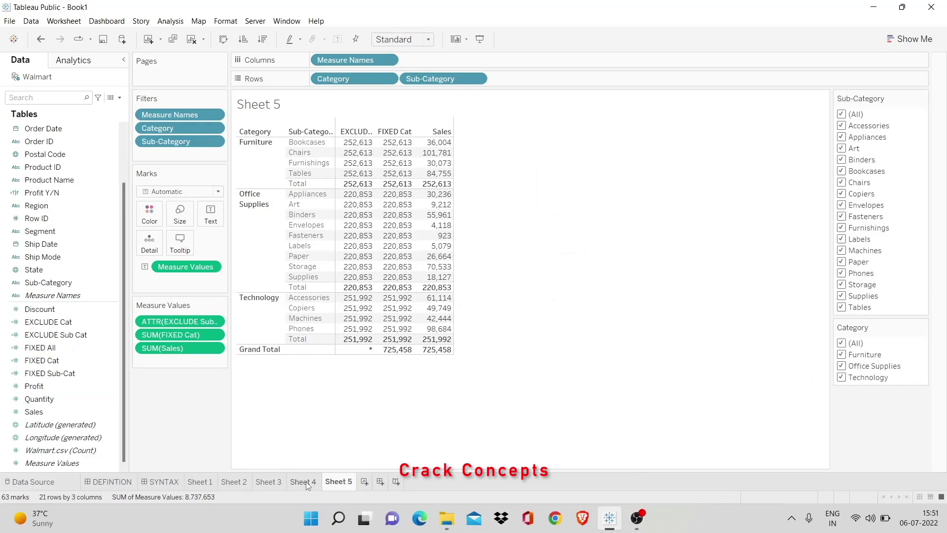
left_click(303, 482)
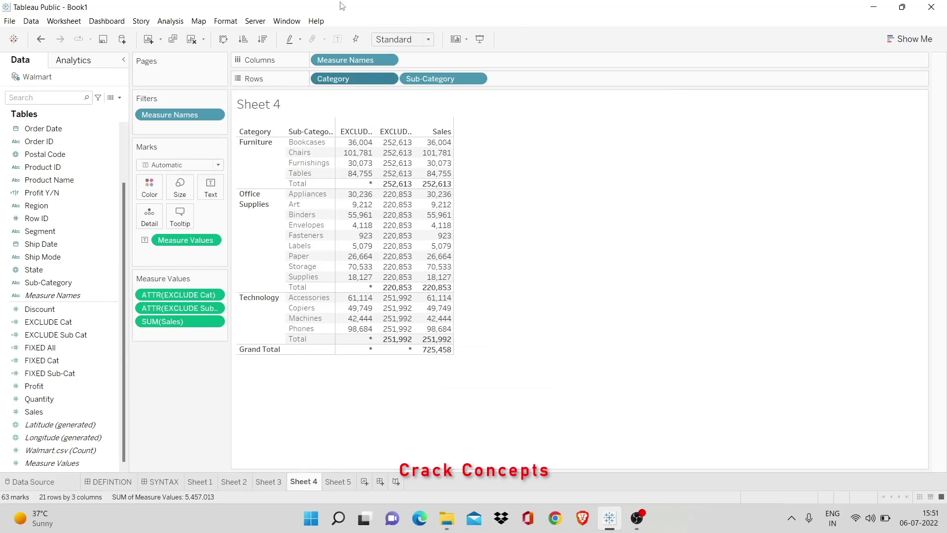
left_click(389, 81)
Show Category and Sub-Category filters and uncheck Bookcases, making the Furniture total 216,609.
left_click(360, 109)
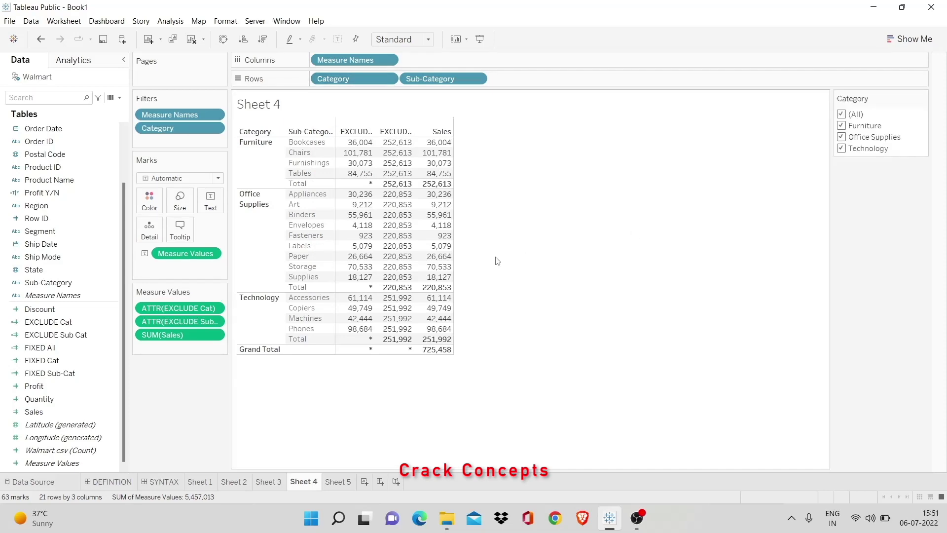
left_click(476, 82)
left_click(442, 112)
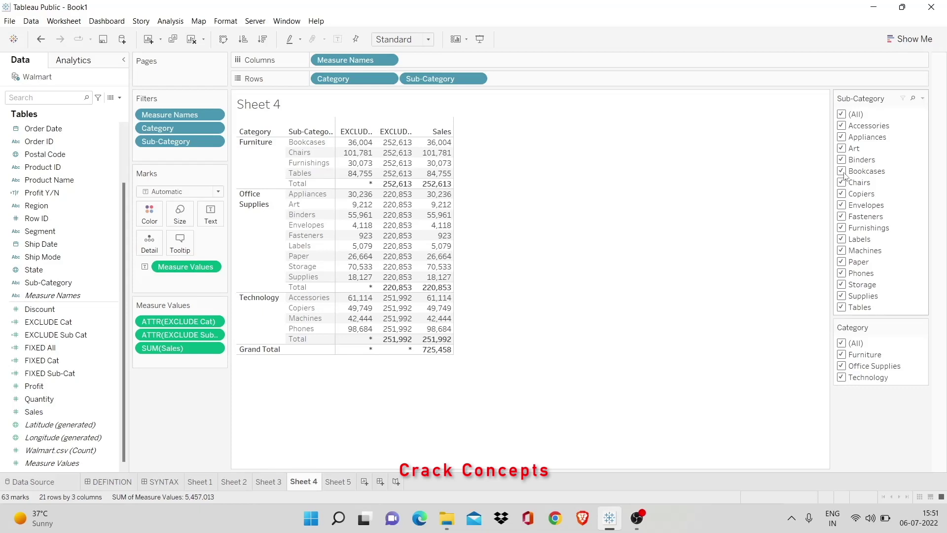
left_click(844, 175)
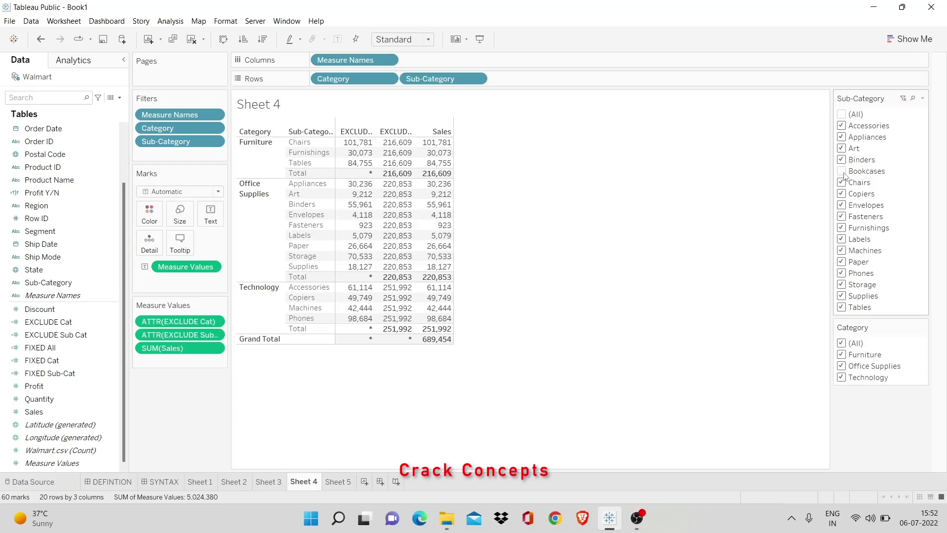
left_click(364, 482)
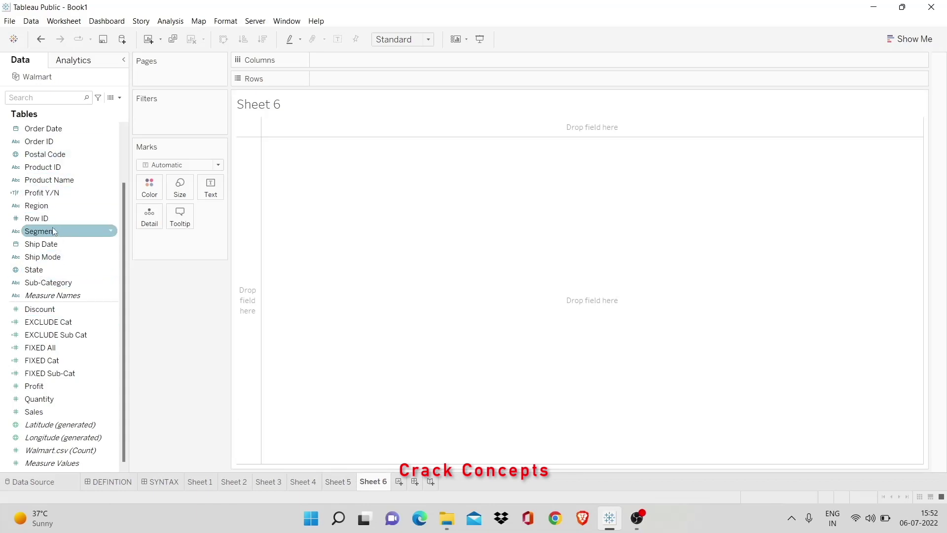
Tabulate Sales by Category and Segment on rows.
scroll(49, 231, "up", 2)
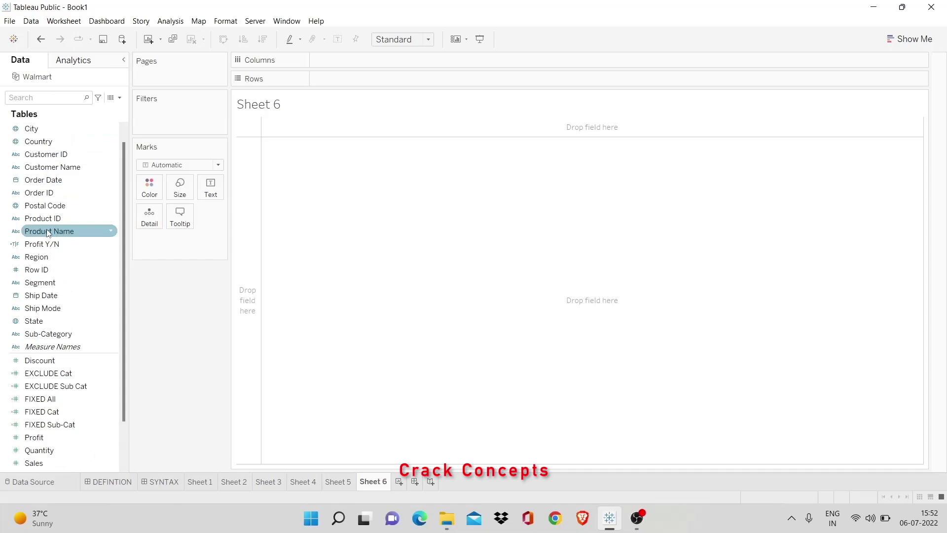
scroll(48, 233, "up", 1)
left_click_drag(50, 129, 339, 84)
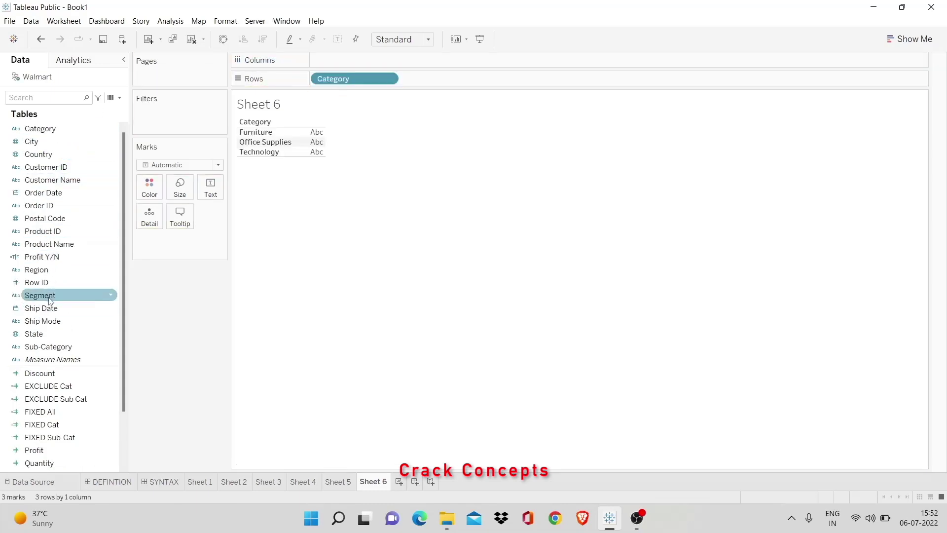
left_click_drag(49, 301, 484, 80)
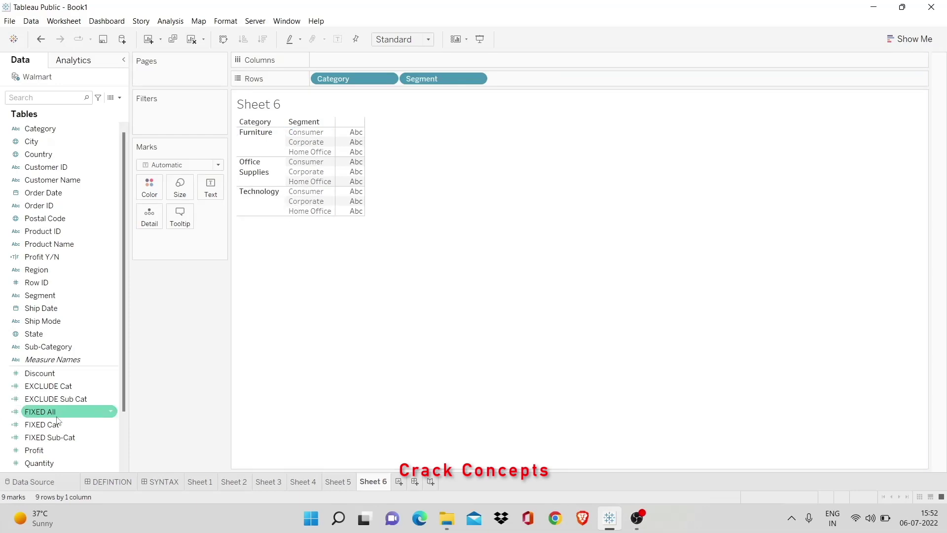
scroll(57, 419, "down", 2)
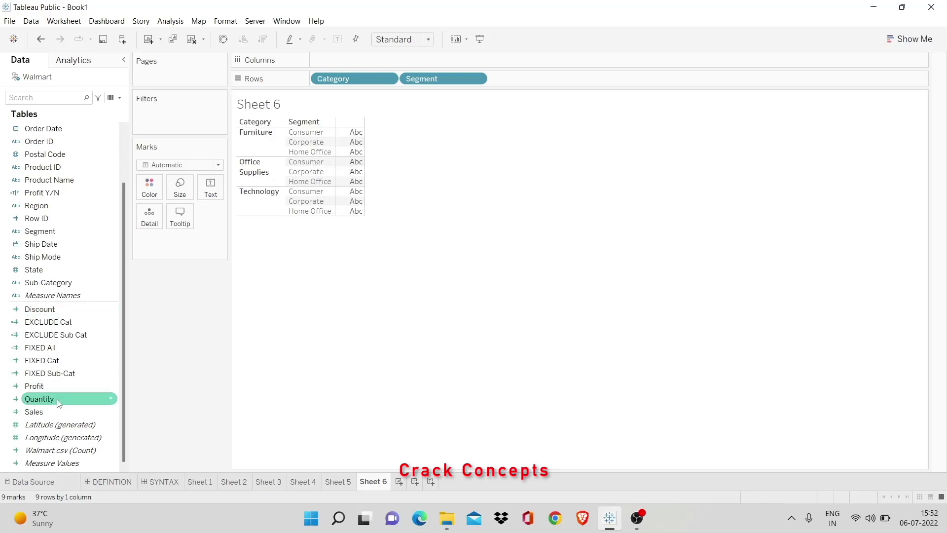
left_click_drag(54, 411, 360, 175)
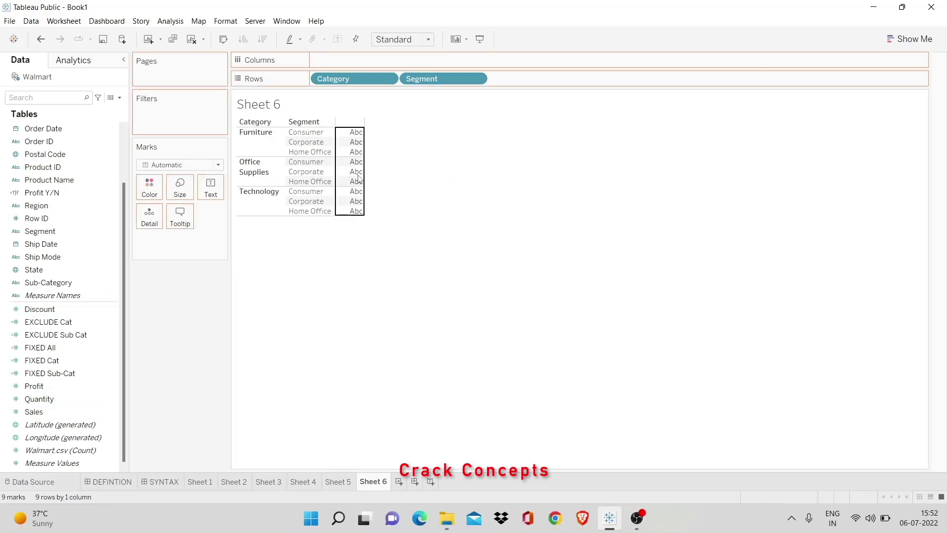
Add category subtotals and a 725,458 grand total from the Analytics Totals option.
left_click(78, 61)
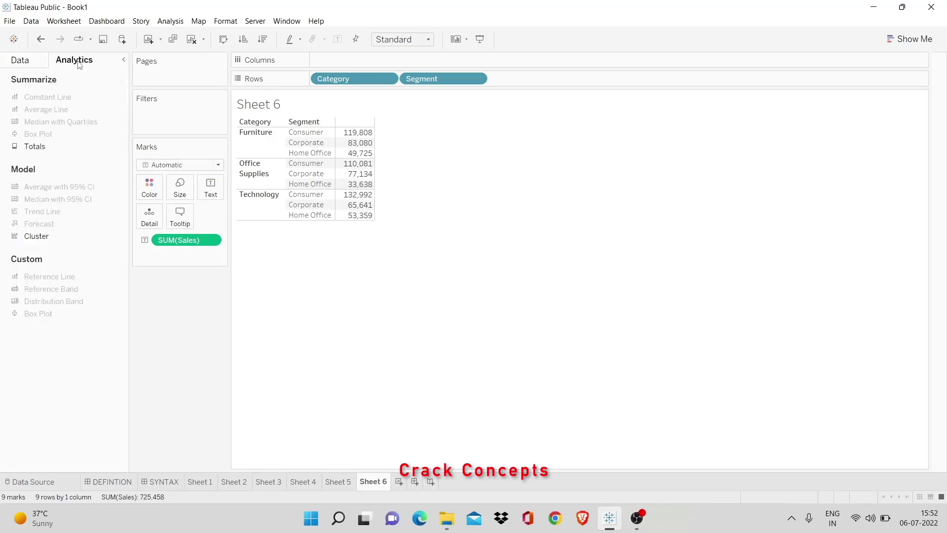
double_click(44, 151)
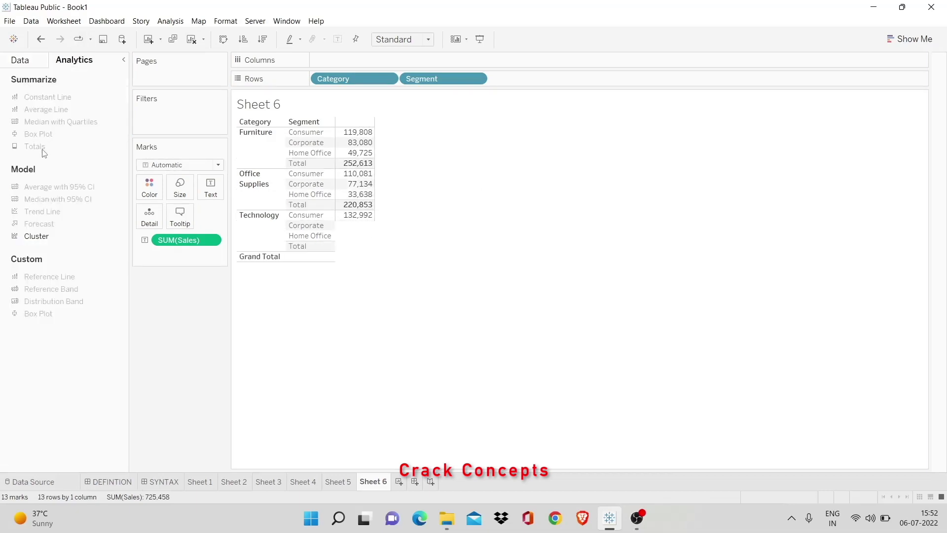
left_click(39, 64)
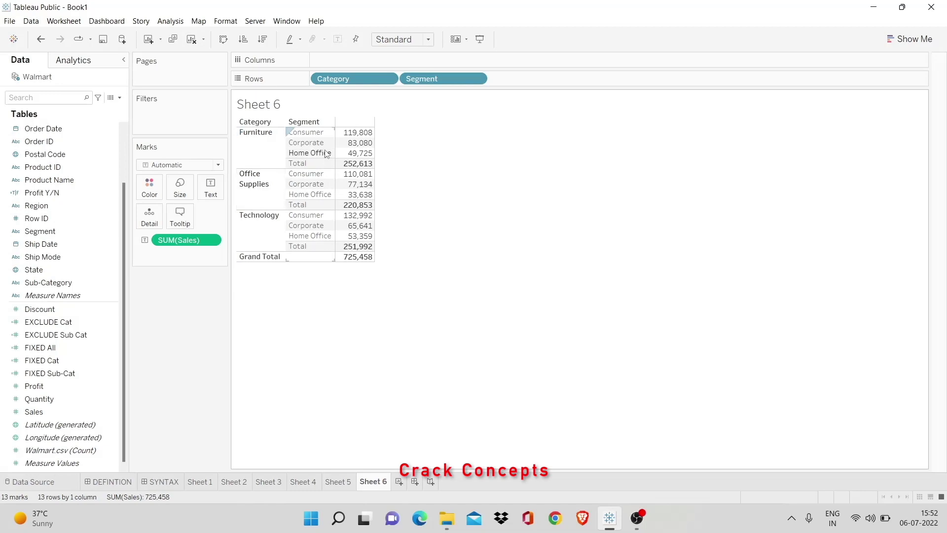
mouse_move(368, 263)
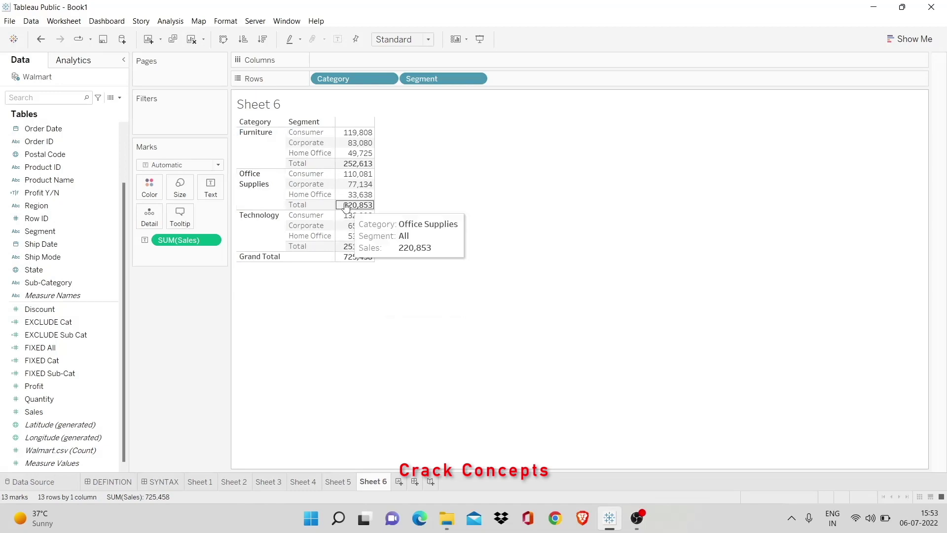
Start a new calculated field named INCLUDE Segment.
left_click(120, 98)
left_click(117, 107)
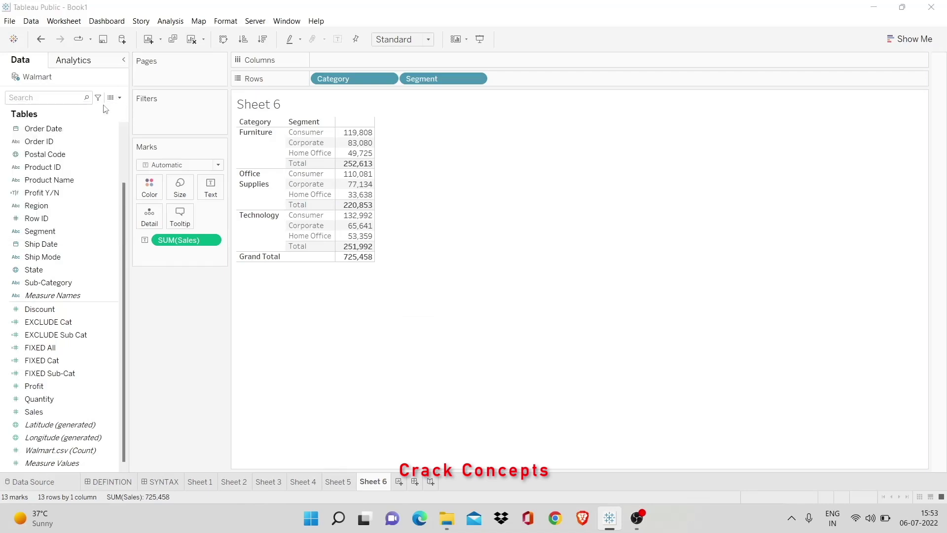
type("IN")
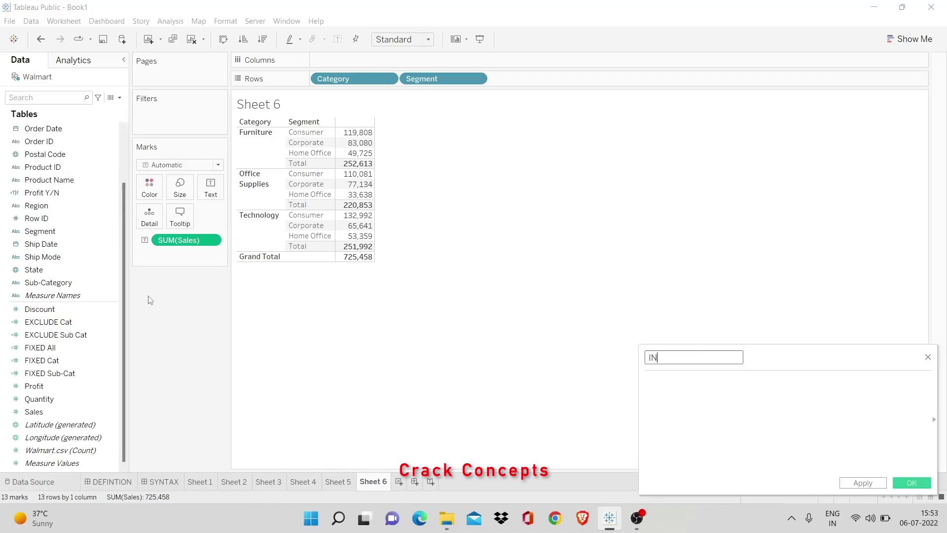
type("CLUDE Sub Cat")
key("Tab")
type("I")
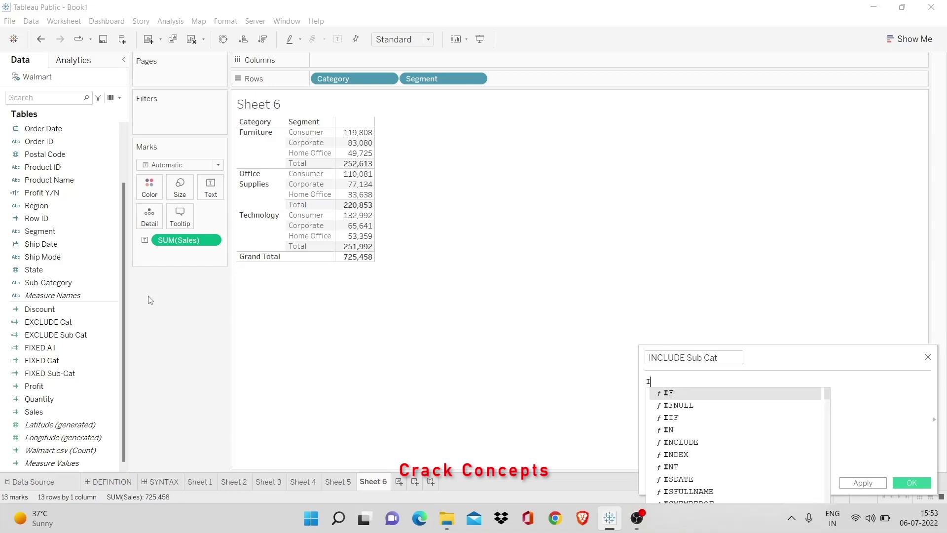
key("BackSpace")
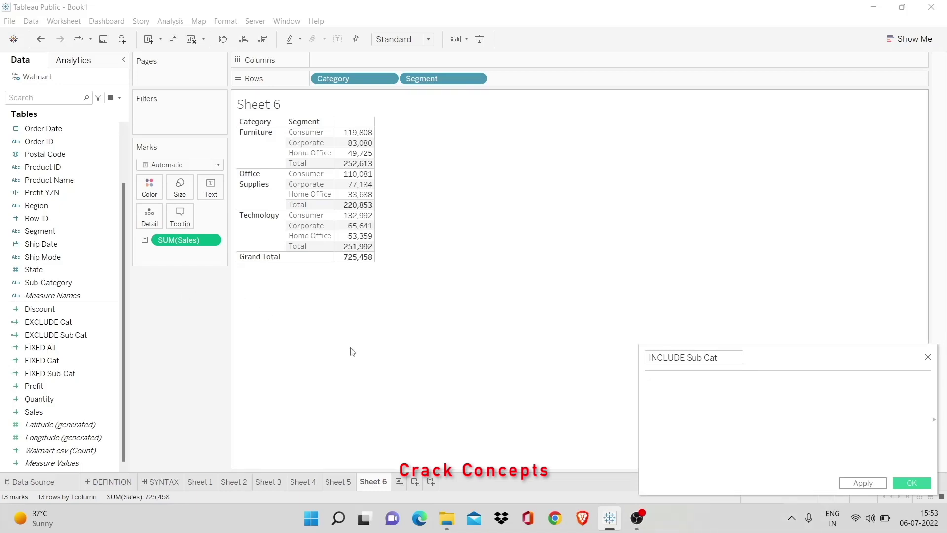
left_click(723, 358)
key("BackSpace")
key("BackSpace")
key("BackSpace")
key("BackSpace")
key("BackSpace")
key("BackSpace")
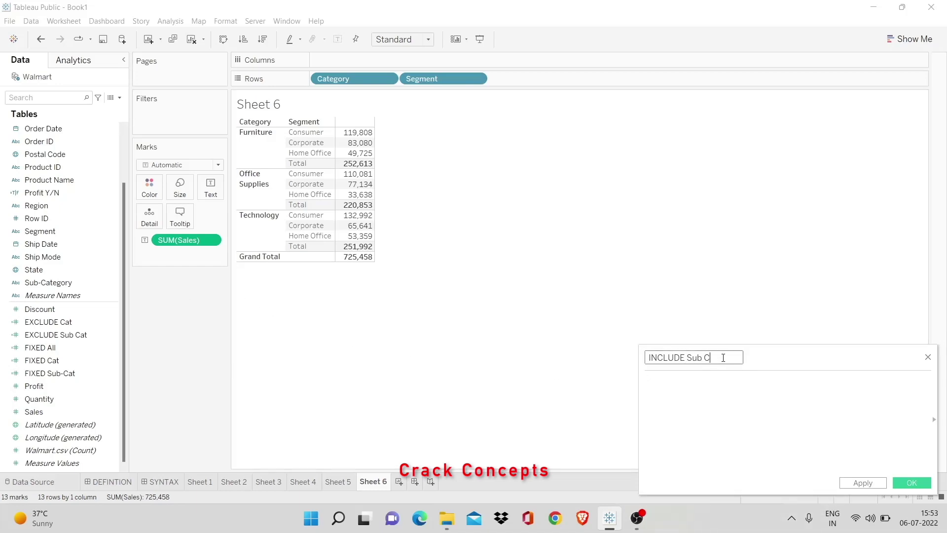
type("EegmenINCL")
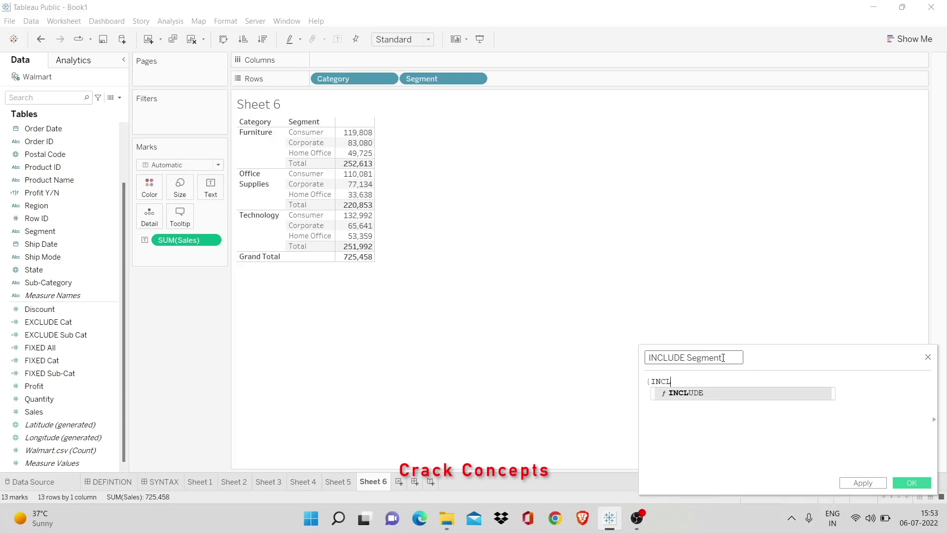
type("UDE")
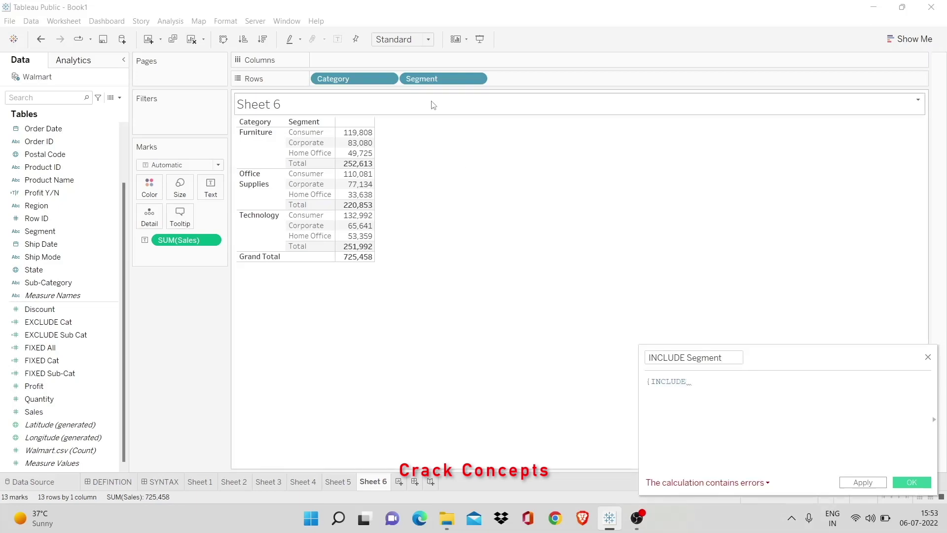
Define it as {INCLUDE [Segment] : SUM([Sales])} and add it to the table beside Sales.
left_click_drag(427, 78, 733, 395)
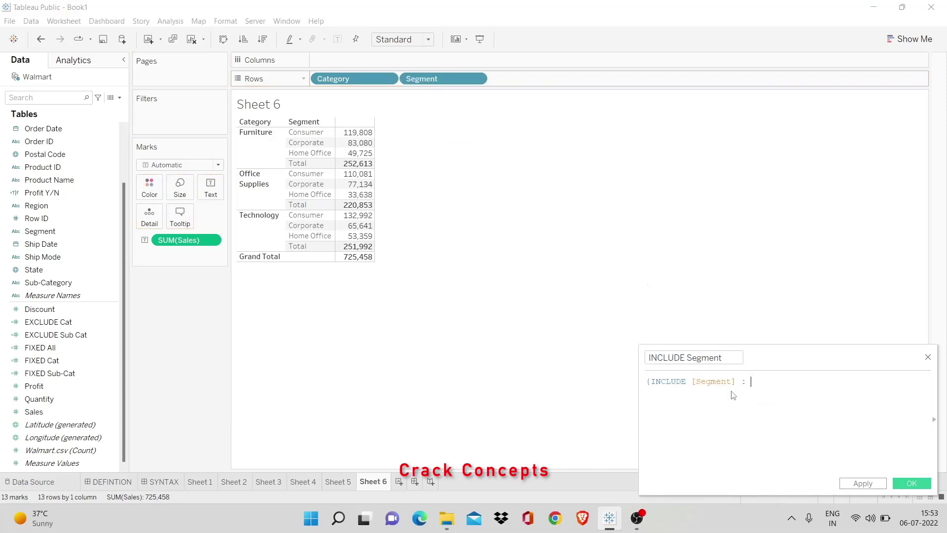
type(":")
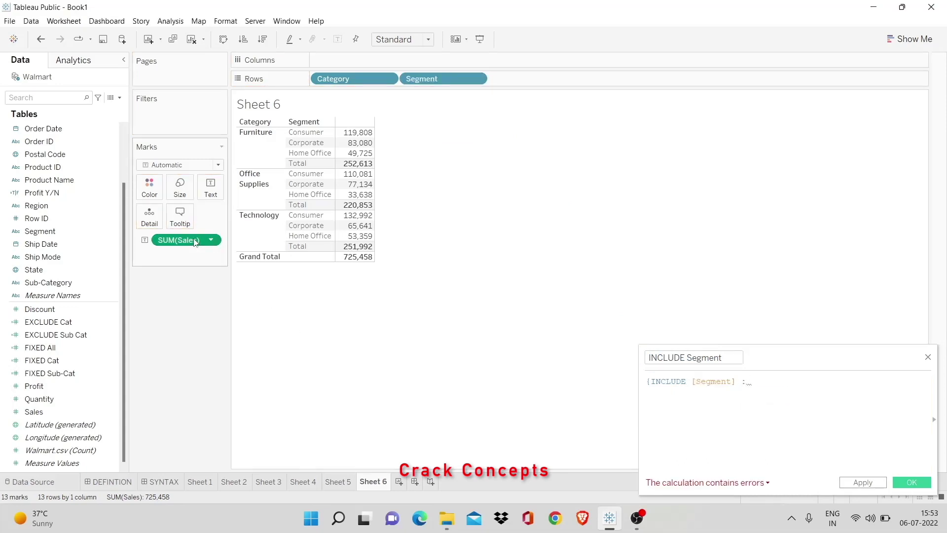
left_click_drag(186, 240, 842, 393)
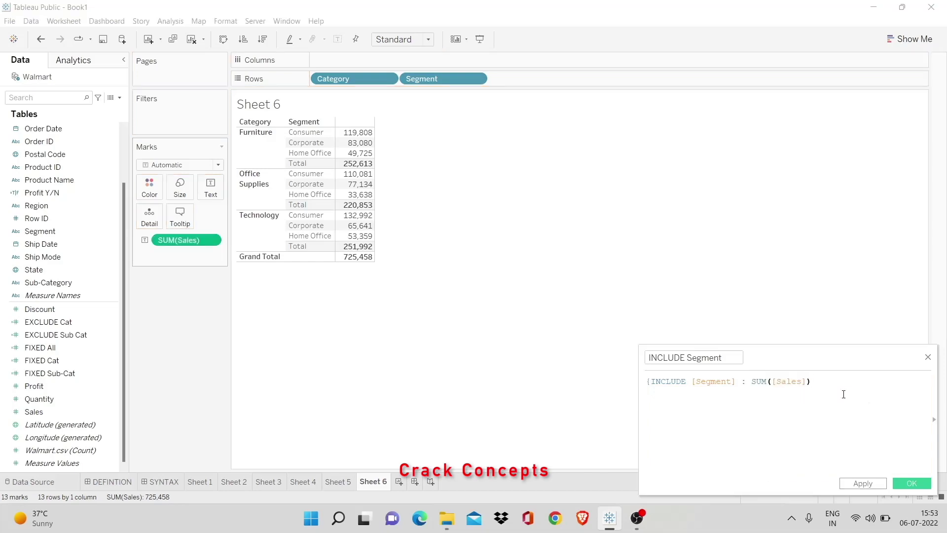
type("}")
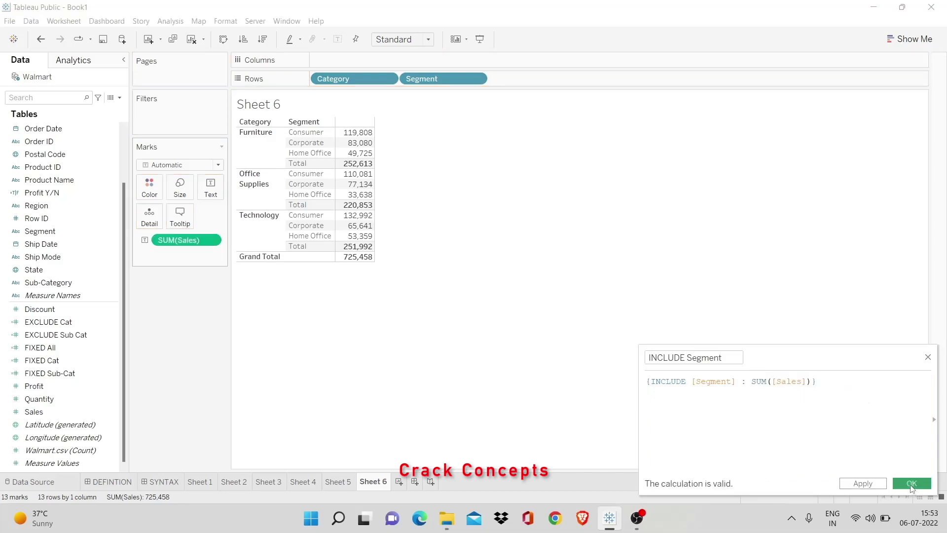
left_click(911, 483)
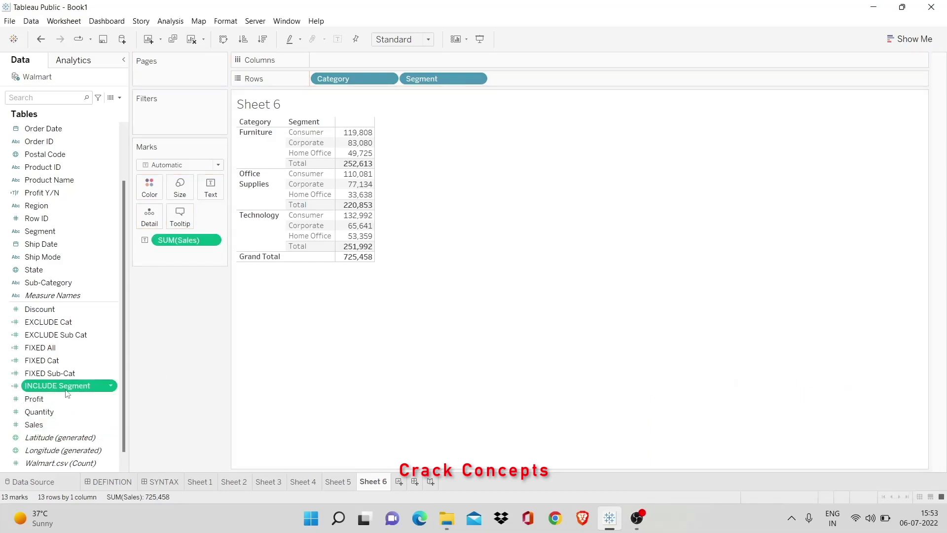
left_click_drag(66, 386, 366, 175)
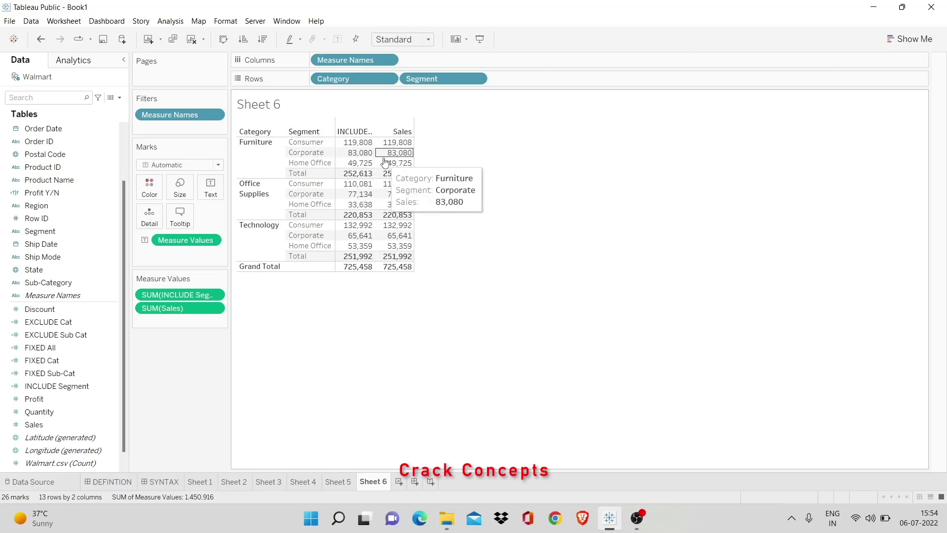
Change INCLUDE Segment's aggregation from Sum to Maximum, giving a 132,992 grand total.
mouse_move(367, 157)
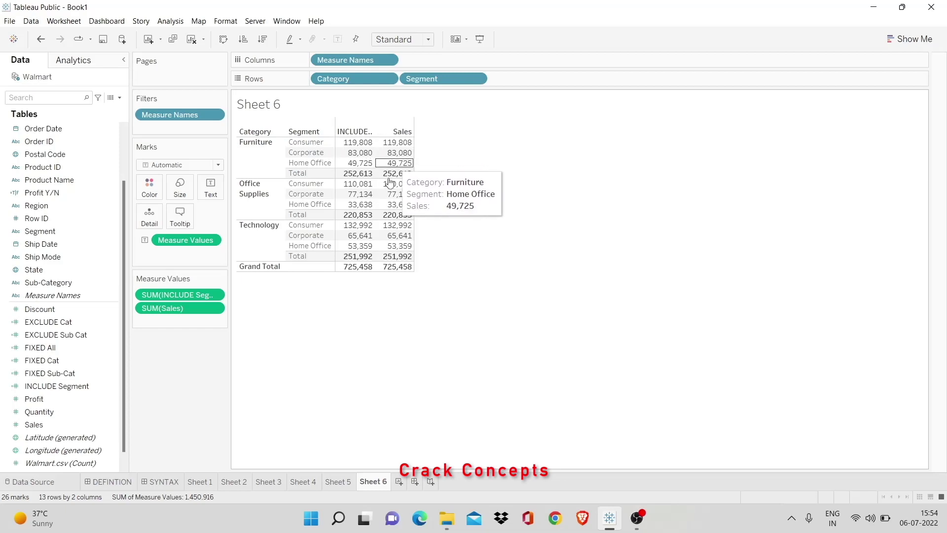
mouse_move(397, 217)
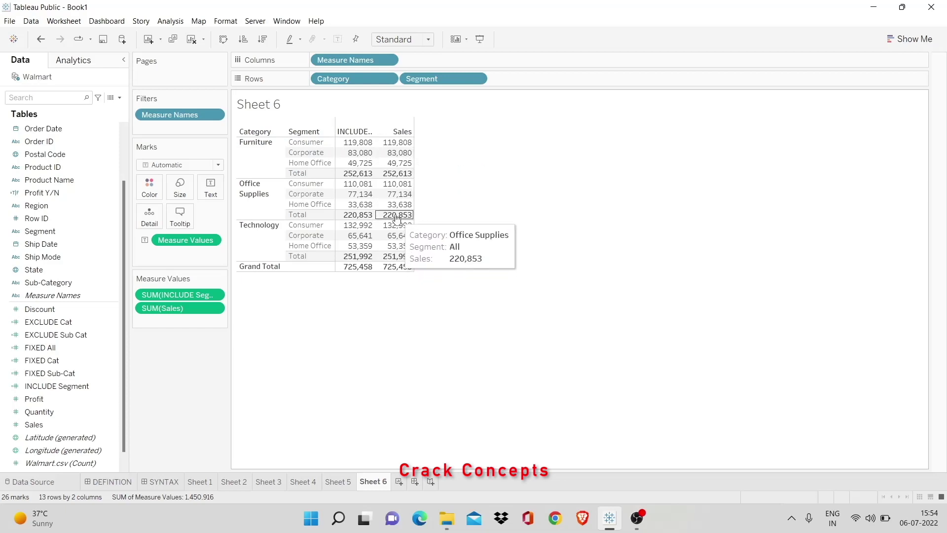
left_click(215, 295)
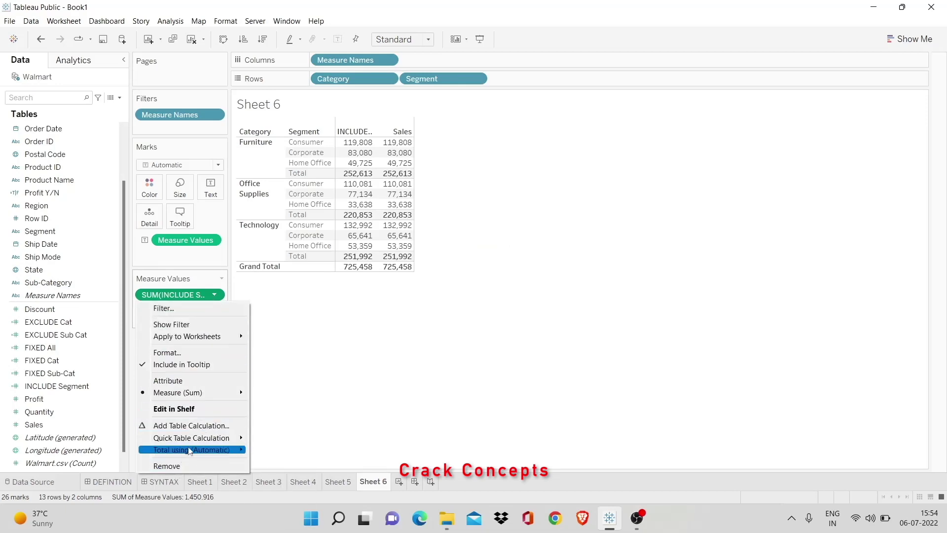
mouse_move(215, 393)
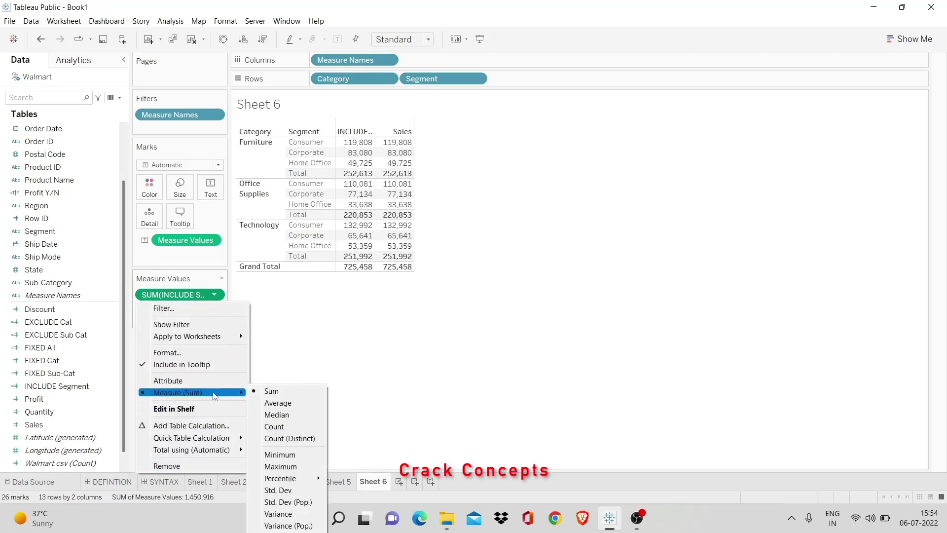
left_click(299, 467)
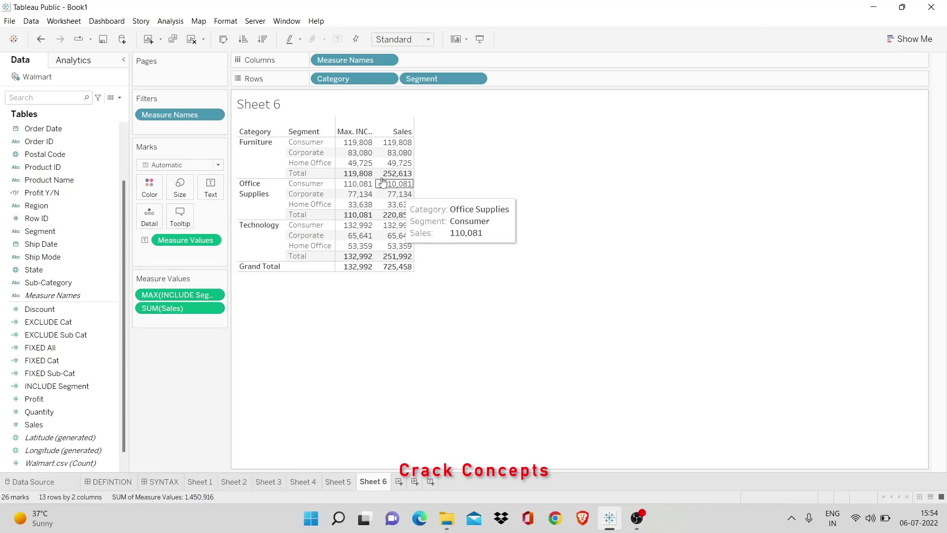
mouse_move(364, 176)
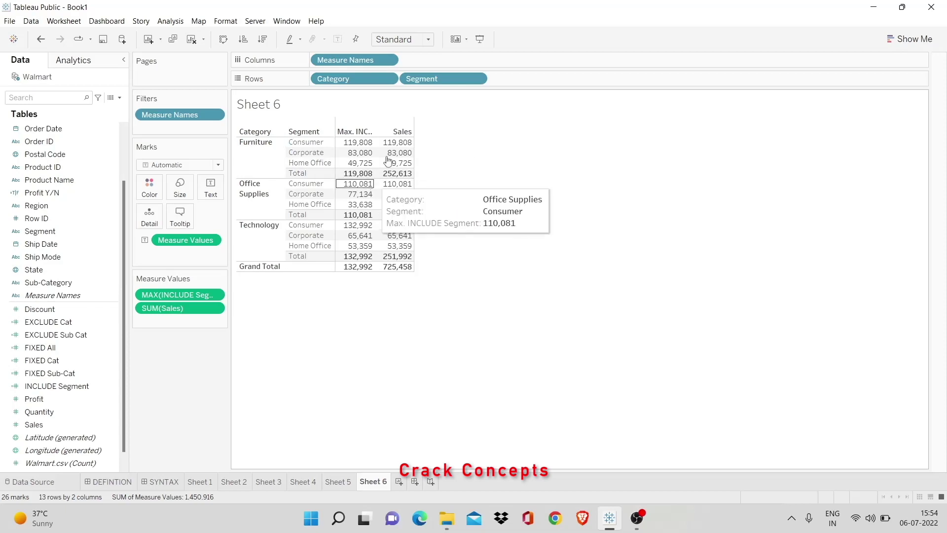
Remove Segment from Rows, leaving Category rows with Max INCLUDE Segment beside Sales.
left_click(477, 79)
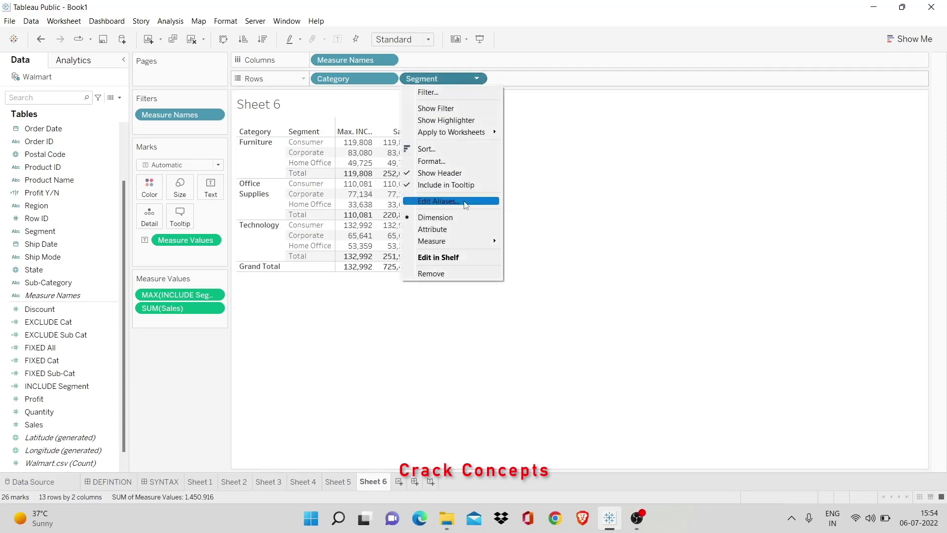
left_click(445, 275)
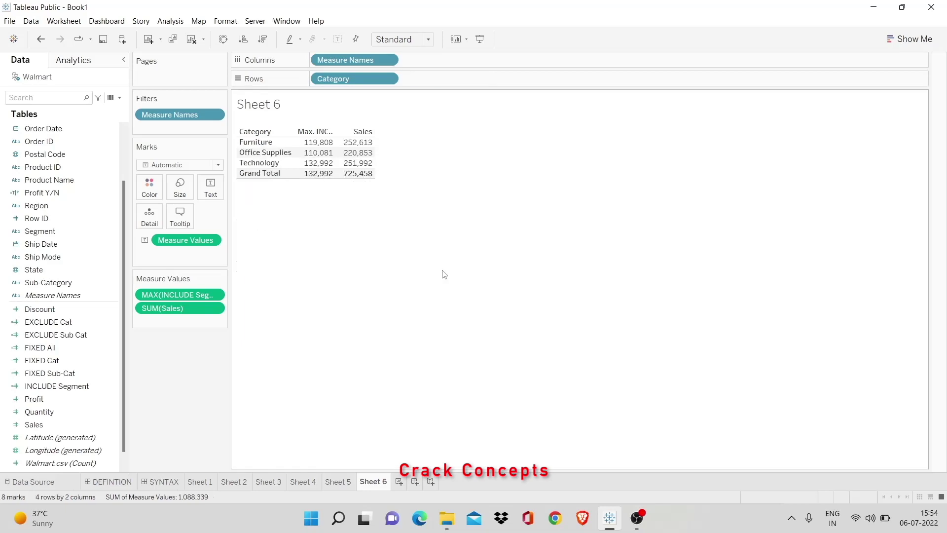
mouse_move(310, 144)
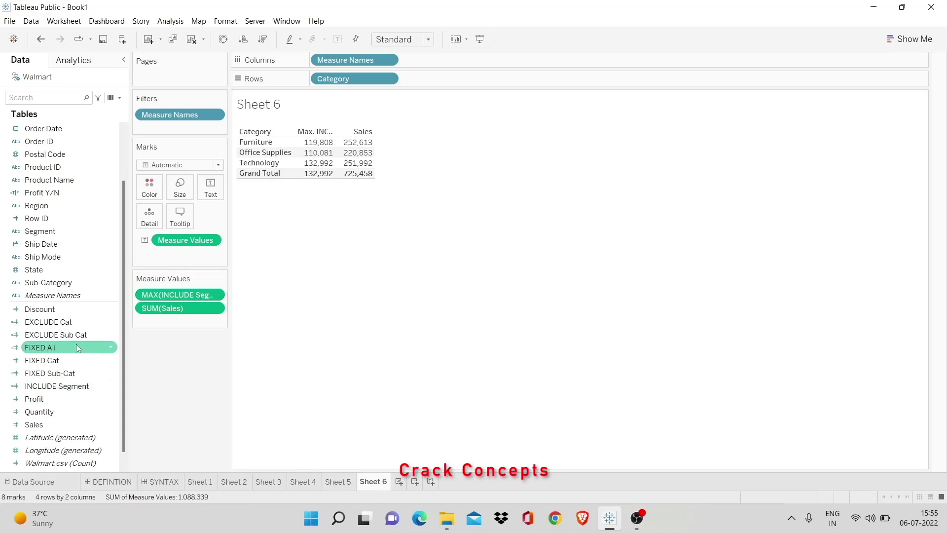
left_click(109, 385)
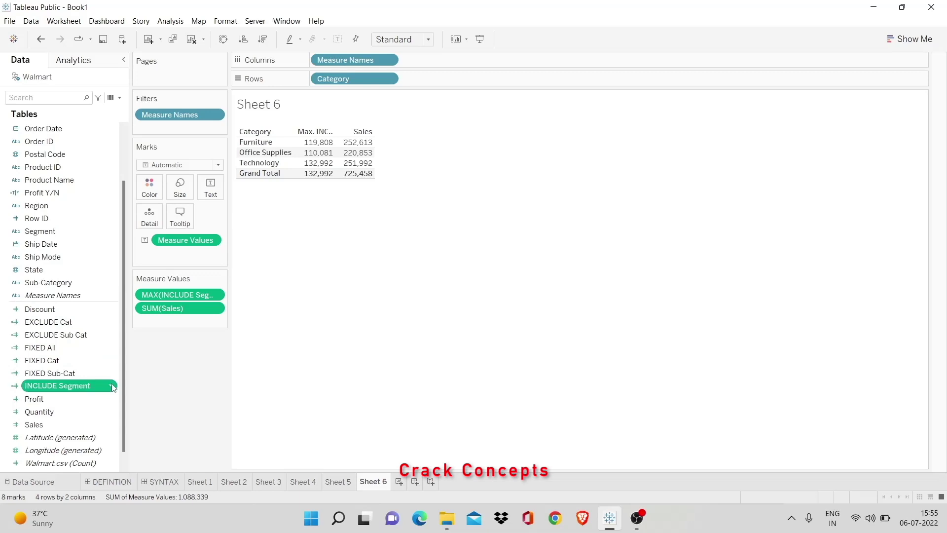
right_click(113, 386)
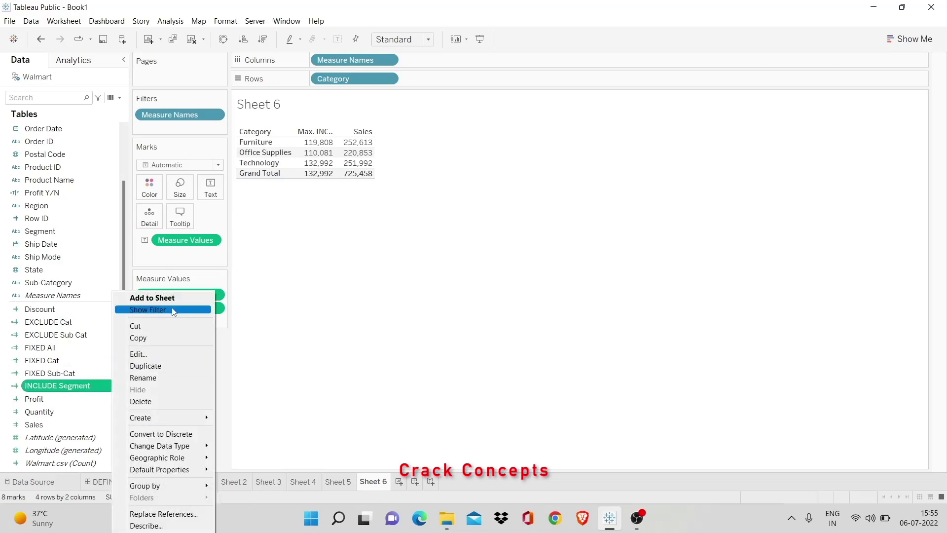
left_click(150, 355)
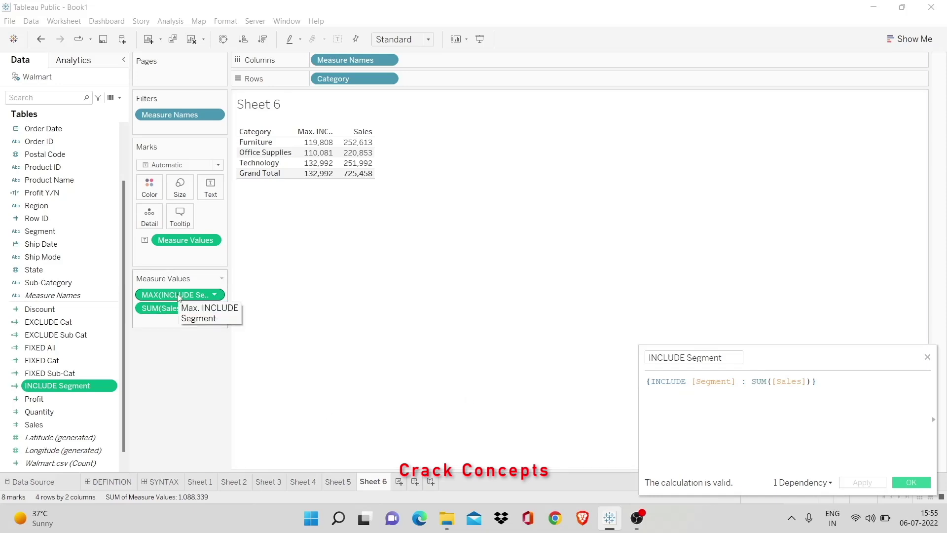
mouse_move(323, 144)
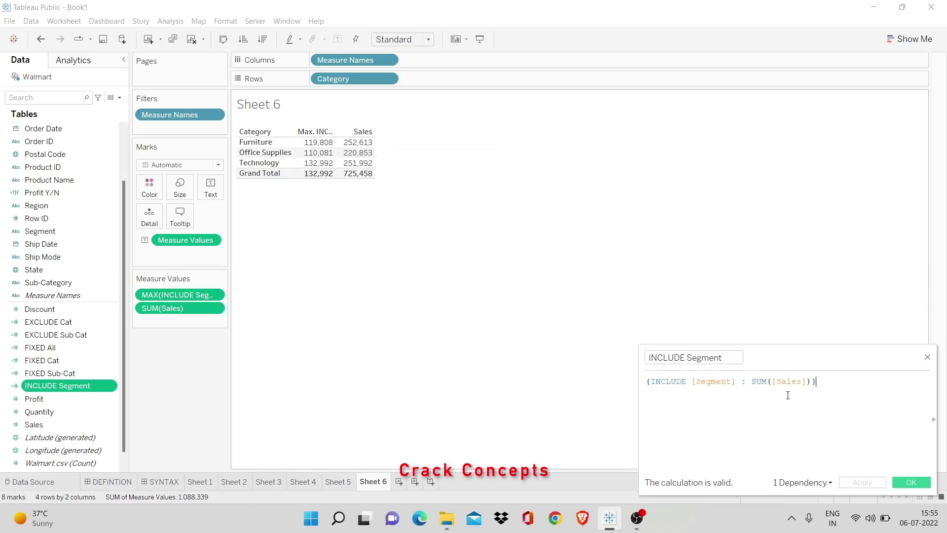
left_click(927, 357)
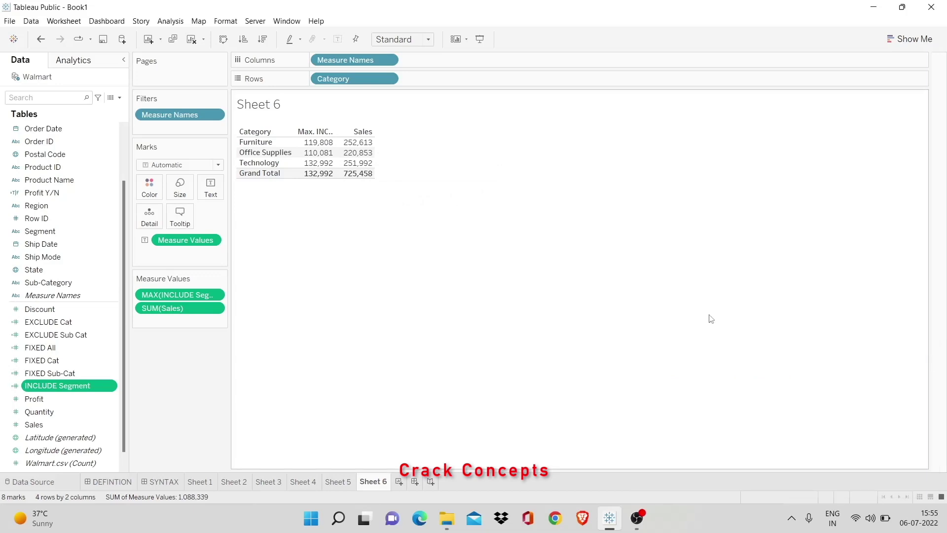
left_click(200, 481)
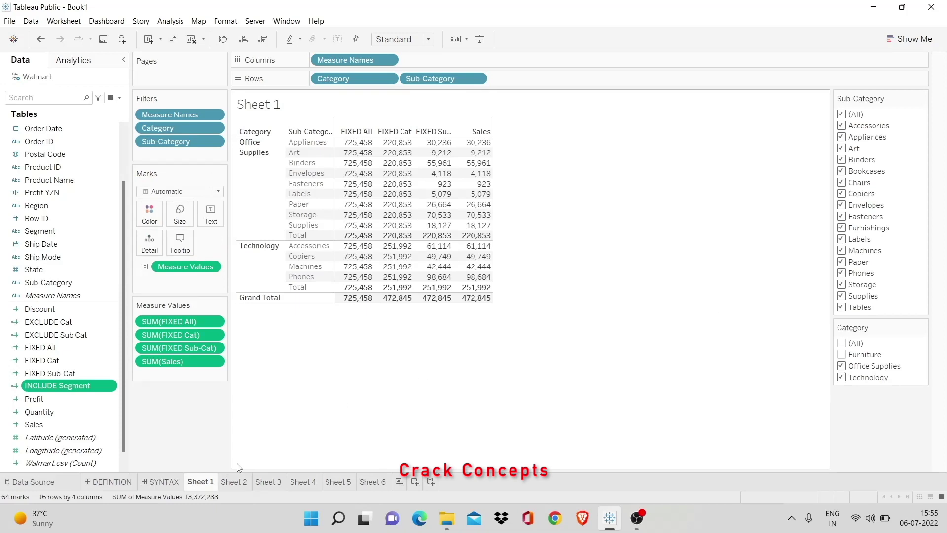
left_click(302, 481)
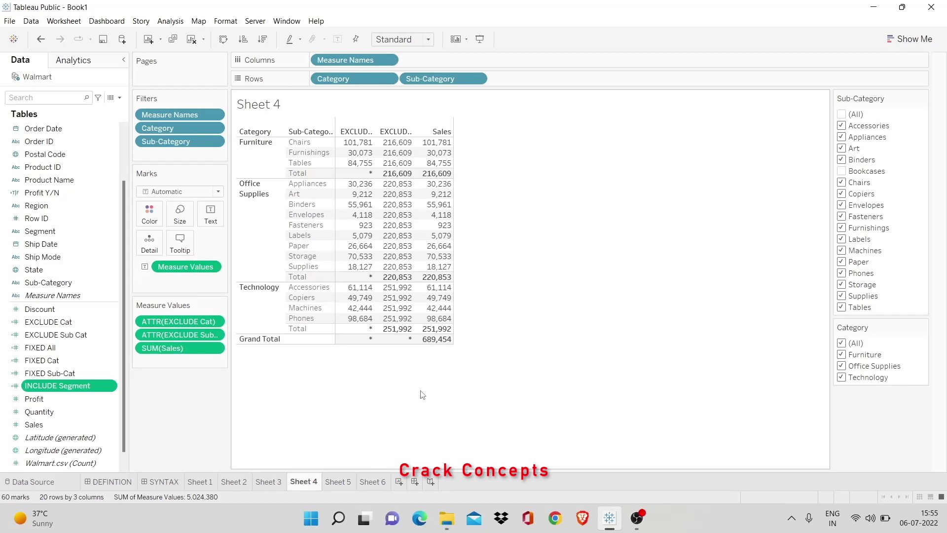
left_click(364, 484)
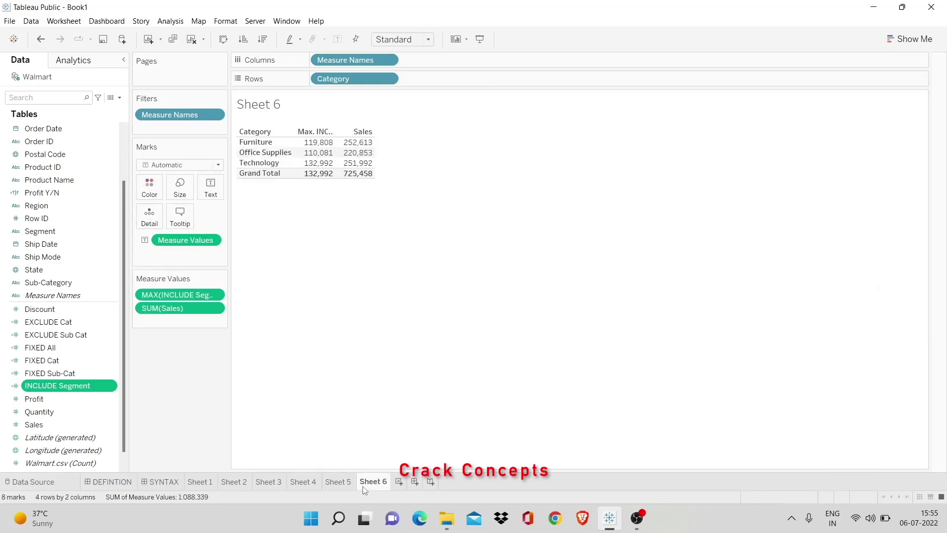